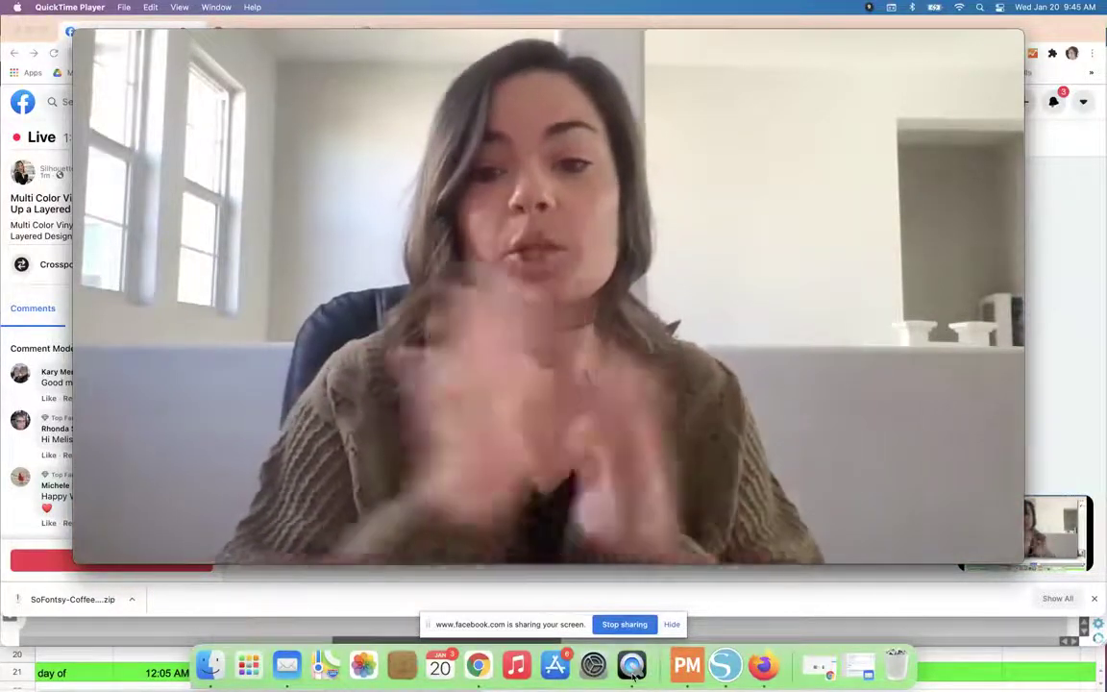
Switch to Silhouette Studio and import Coffee Cup 11.svg from the SoFontsy-Coffee-Cup-Monogram folder in Downloads.
left_click(723, 676)
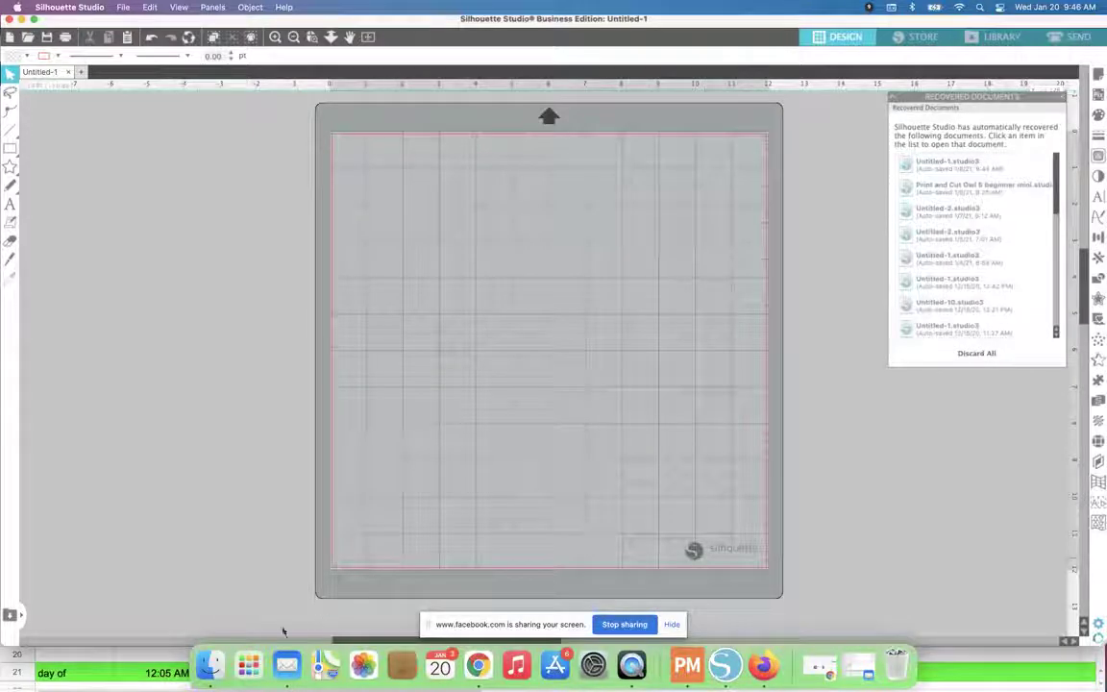
left_click(216, 665)
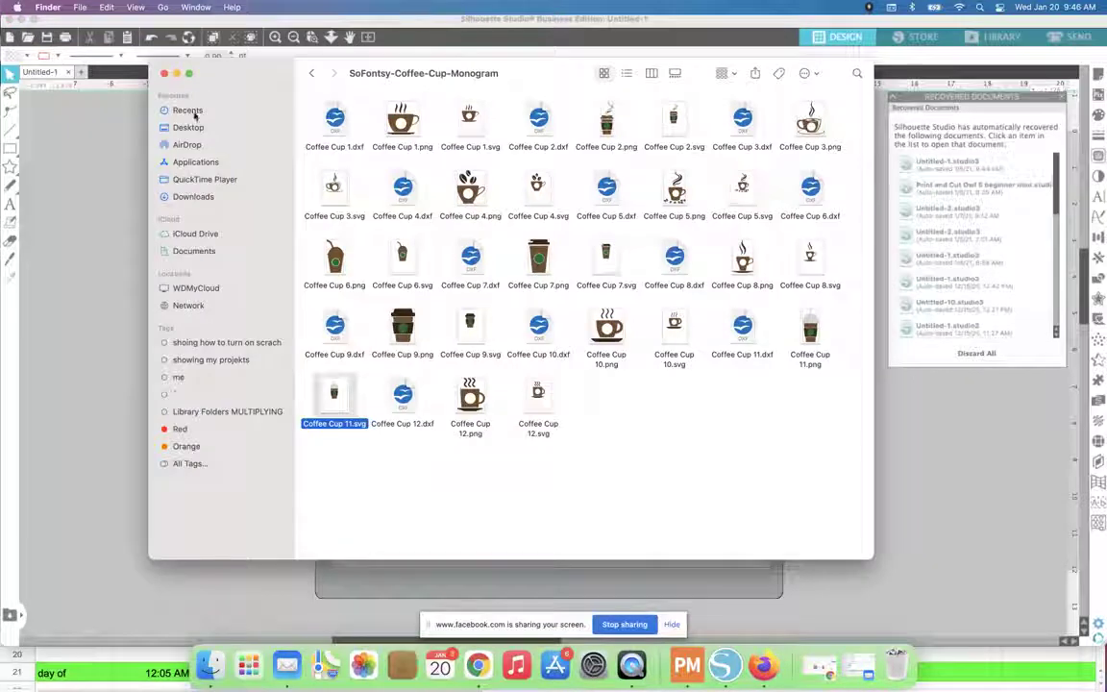
left_click(191, 197)
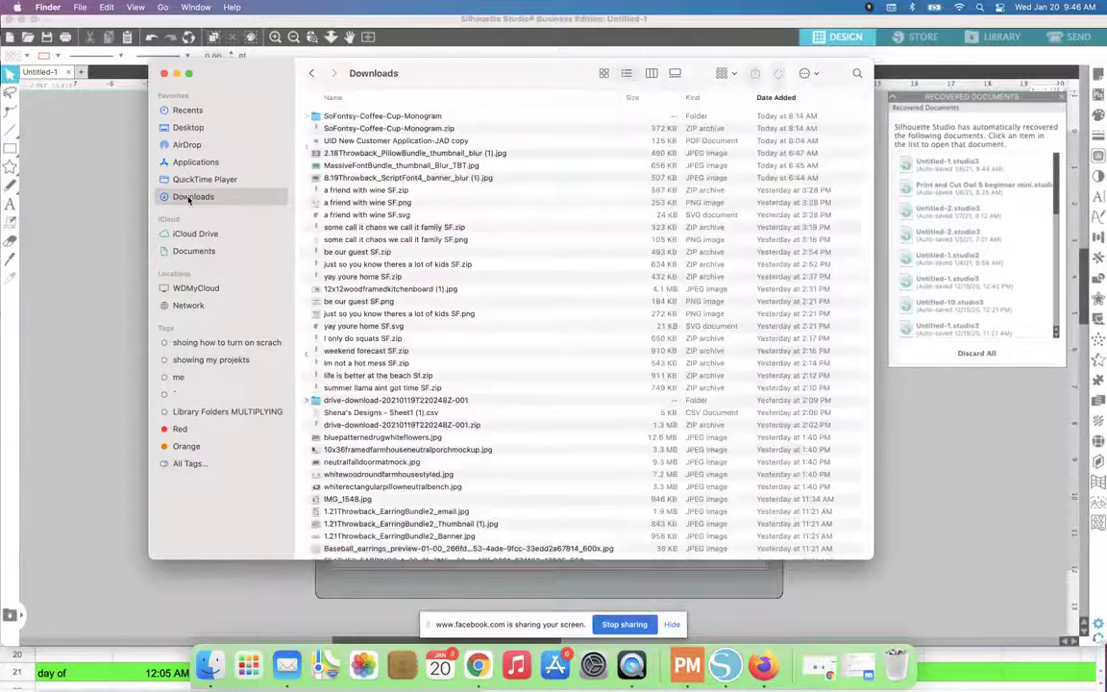
double_click(371, 115)
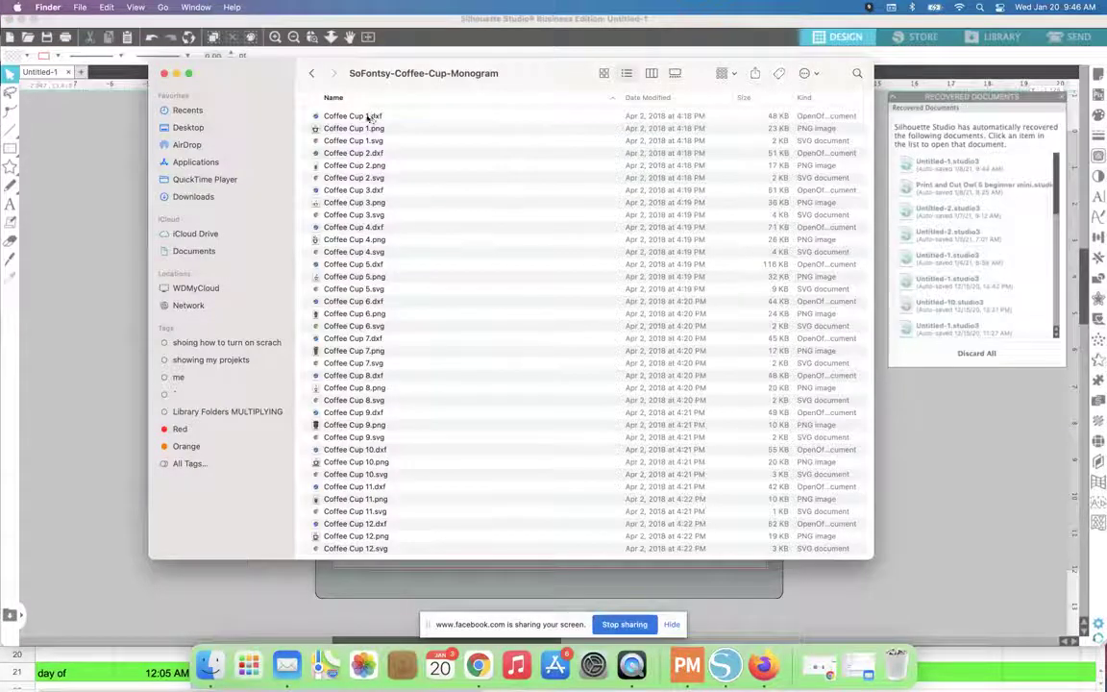
left_click(604, 73)
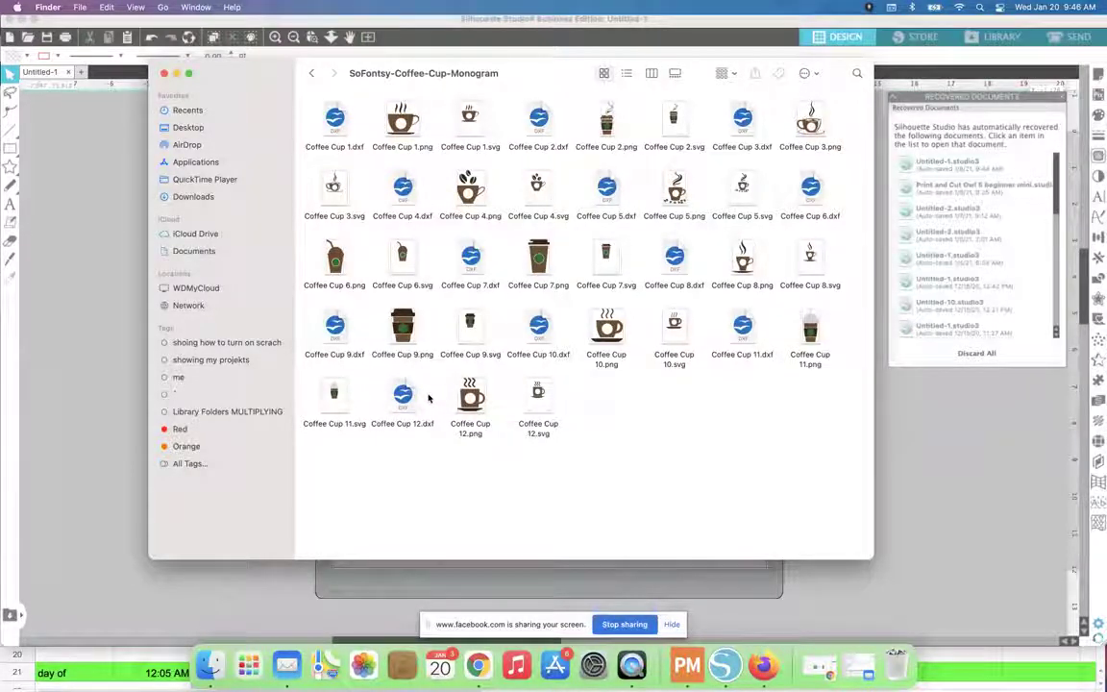
left_click_drag(333, 403, 69, 461)
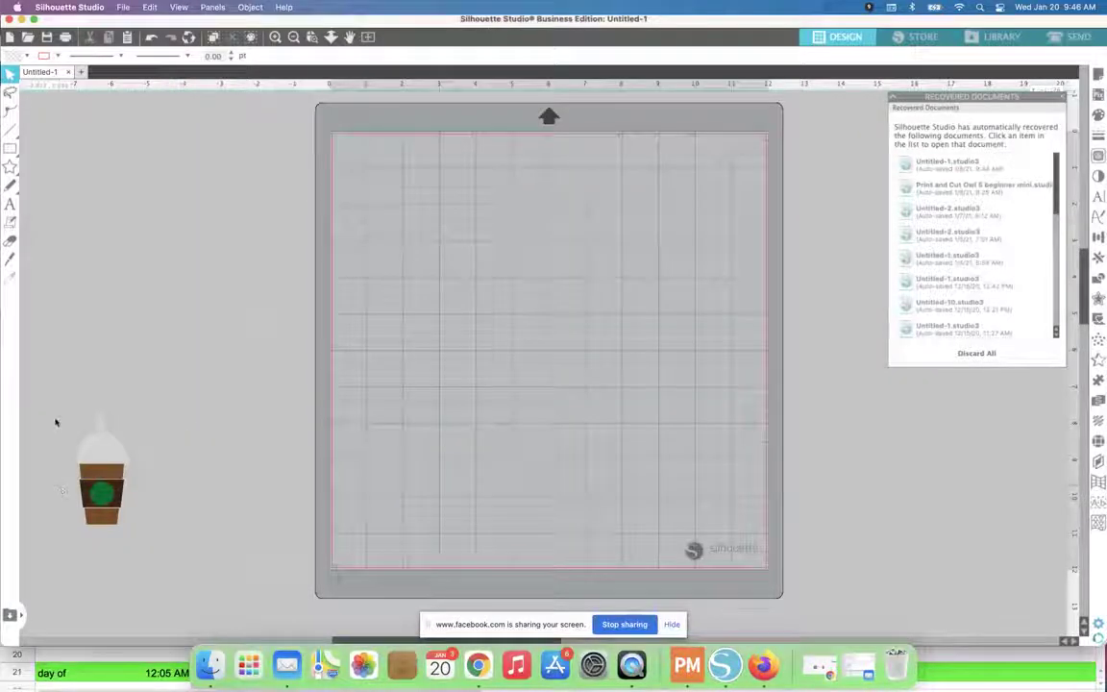
Enlarge the coffee cup design to about 4.25 in wide on the mat and check that its brown sections select separately.
left_click_drag(108, 527, 555, 480)
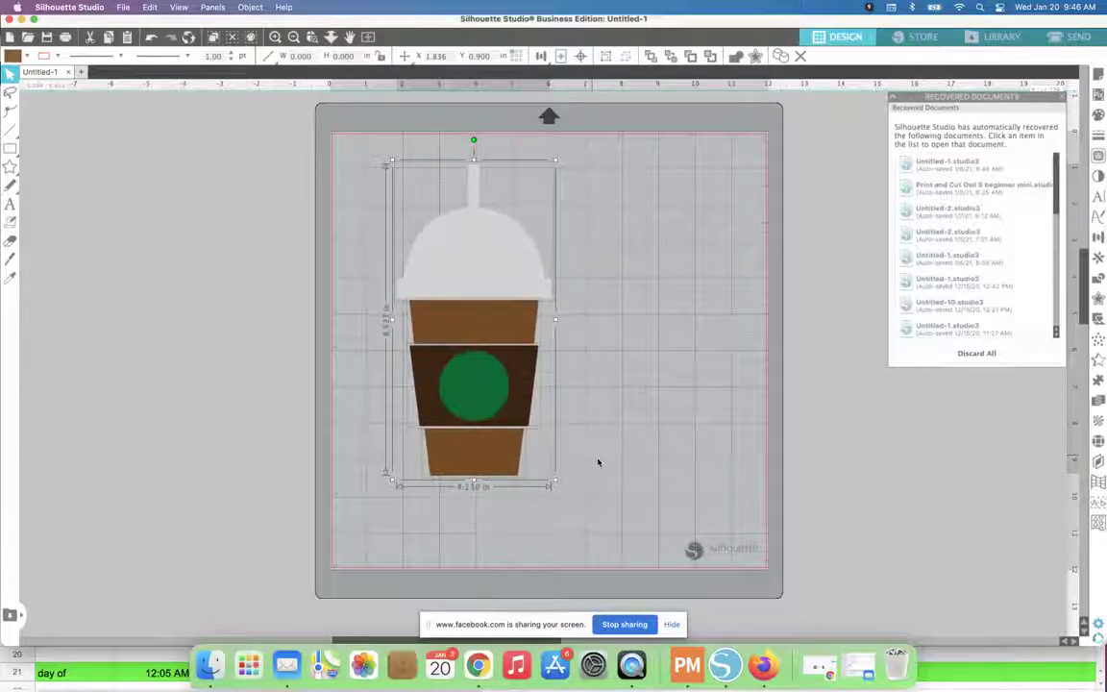
left_click(620, 453)
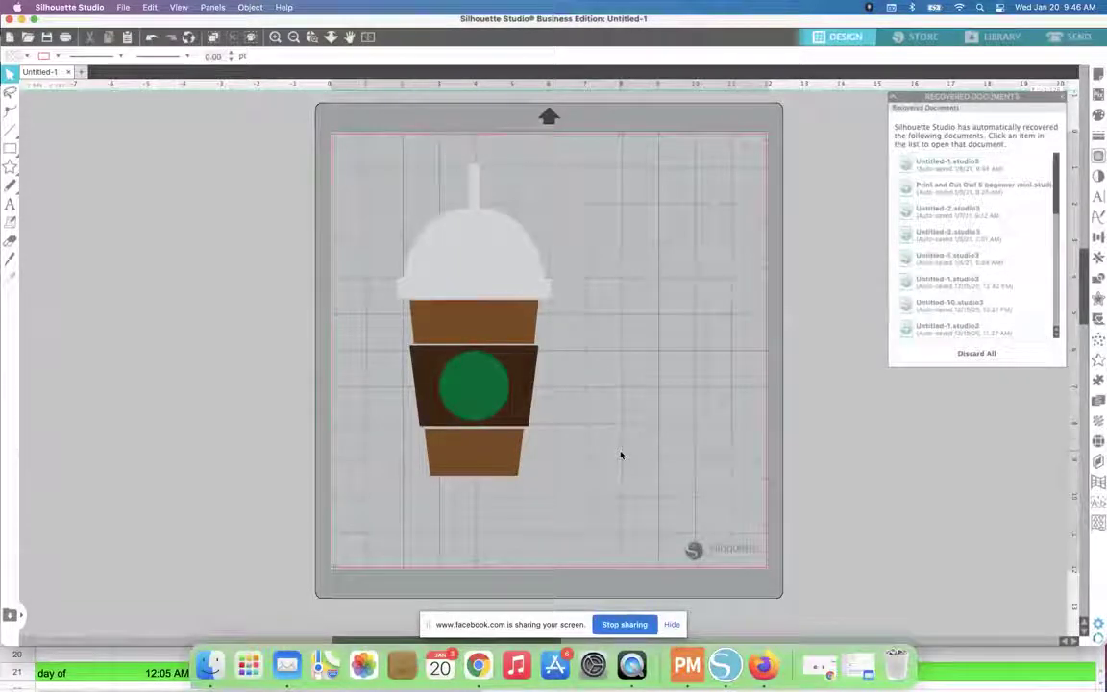
left_click(486, 323)
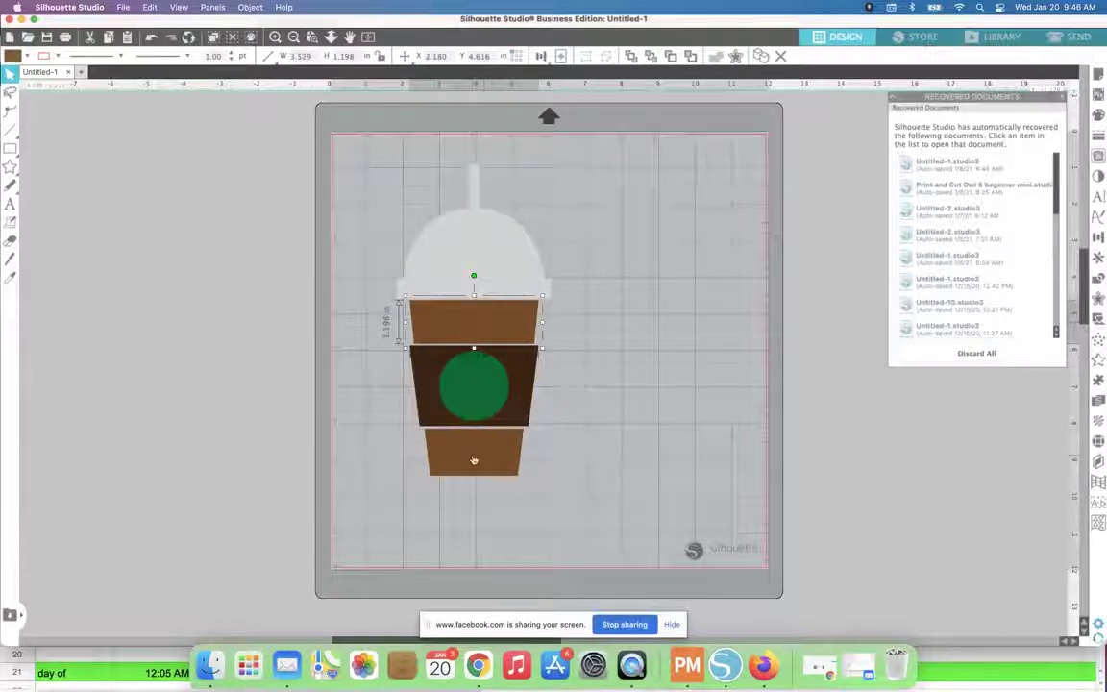
left_click(474, 460)
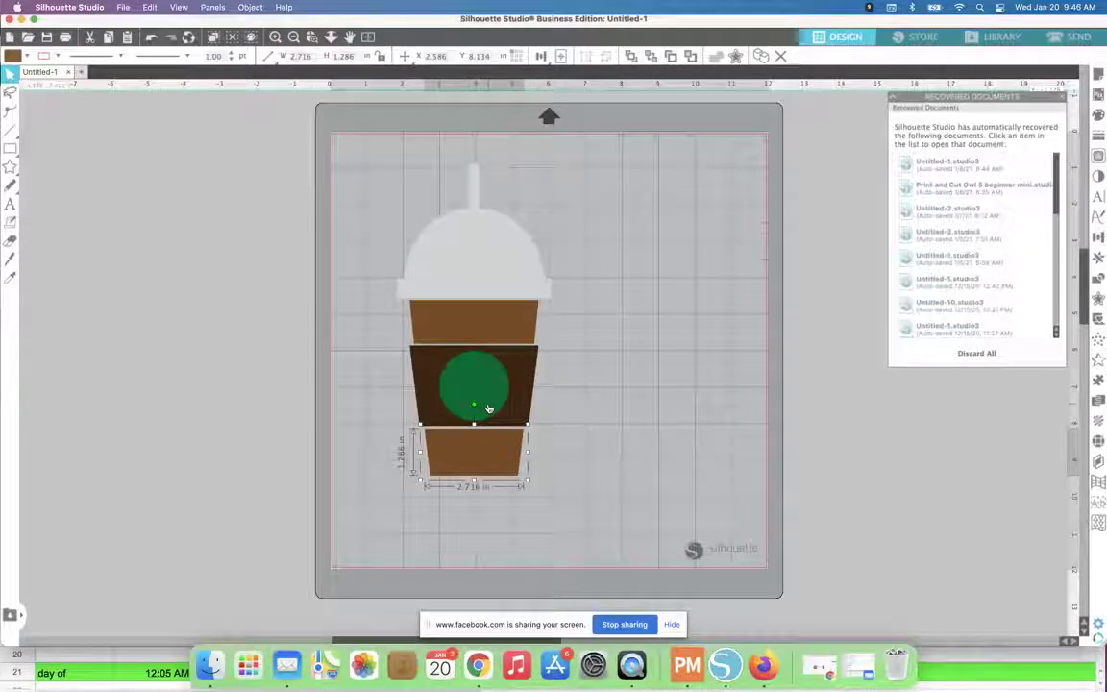
Fill the dark brown cup sleeve with light blue after trying a red fill.
left_click(489, 408)
left_click(423, 380)
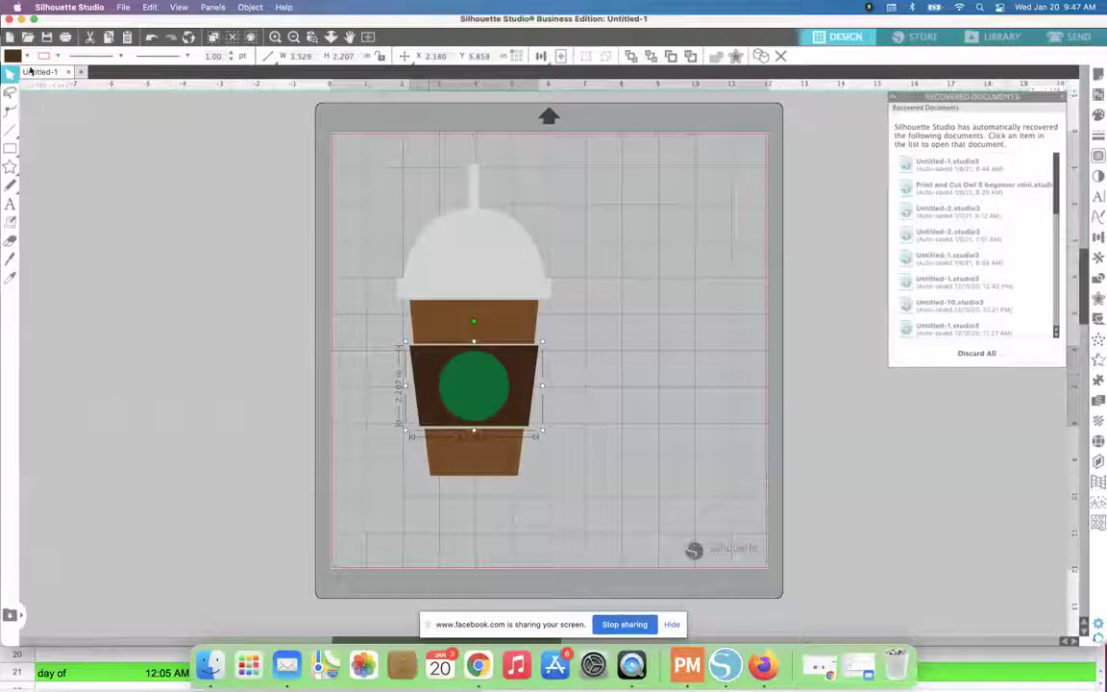
left_click(27, 56)
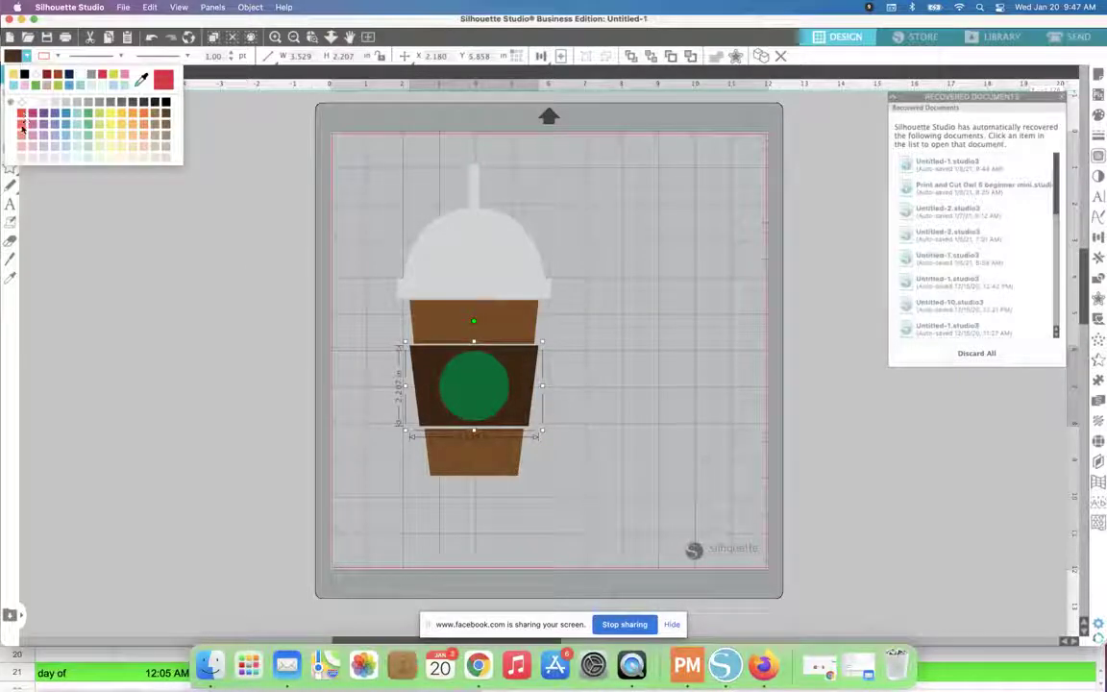
left_click(21, 113)
left_click(24, 57)
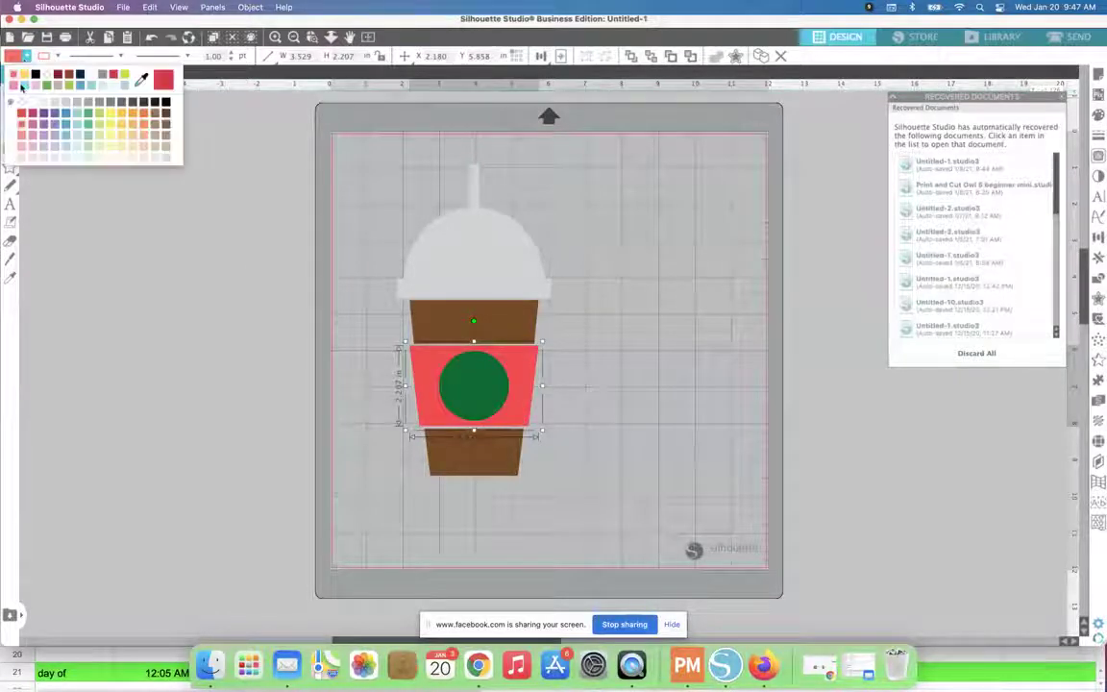
left_click(21, 85)
left_click(339, 329)
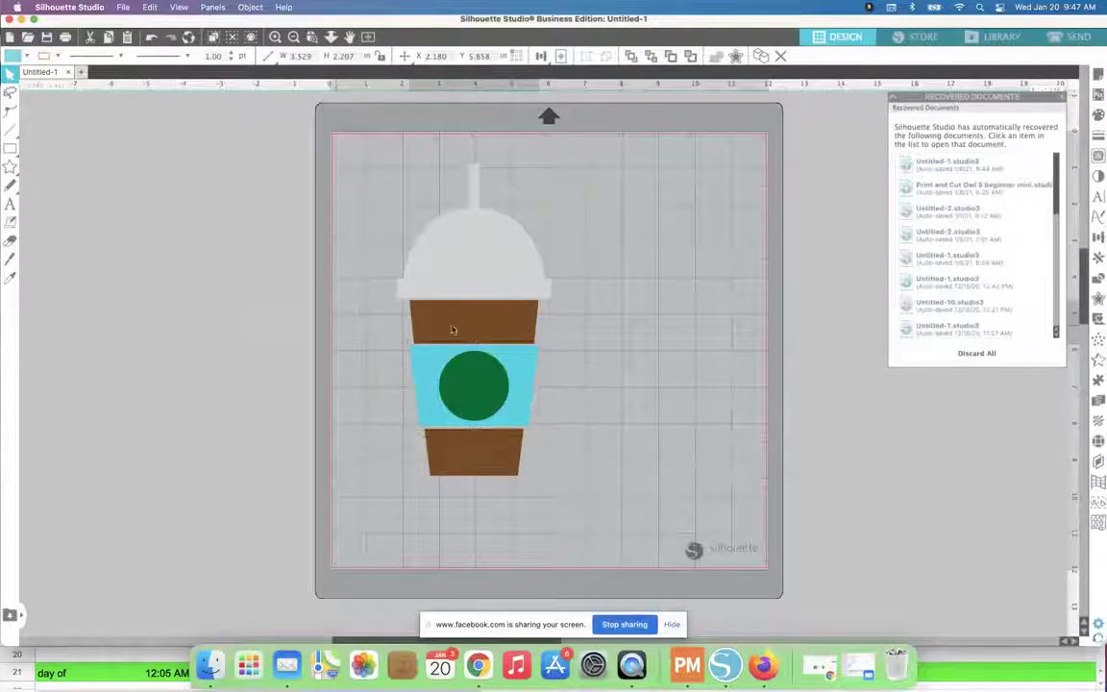
Fill the two brown cup sections above and below the sleeve with light tan.
left_click_drag(363, 287, 548, 485)
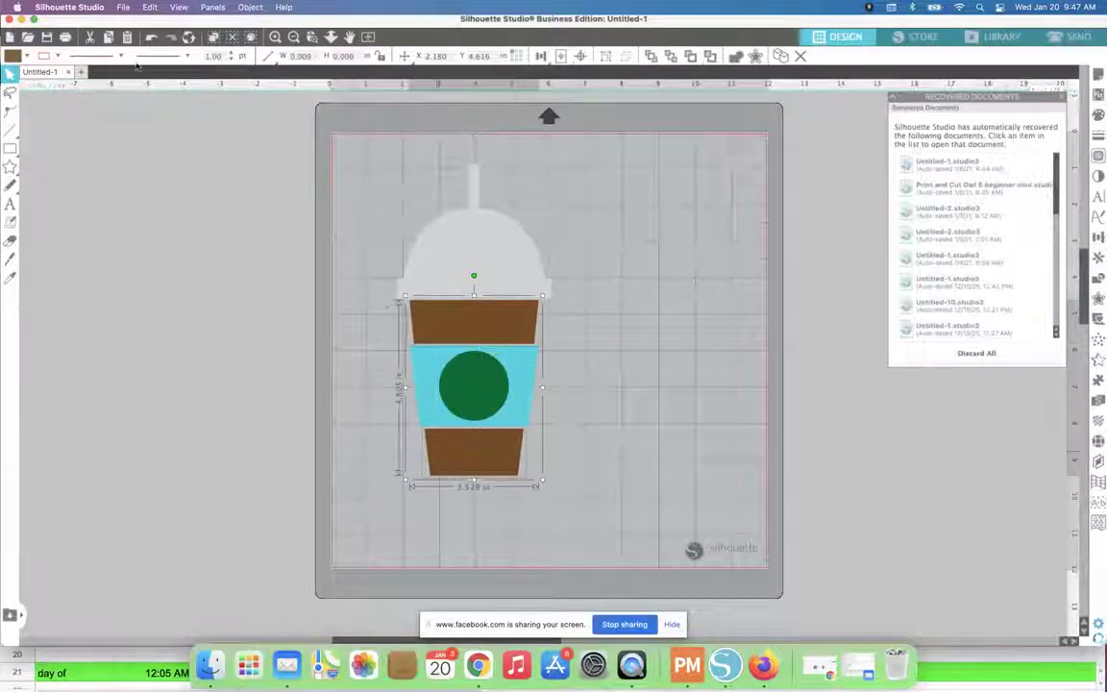
left_click(26, 56)
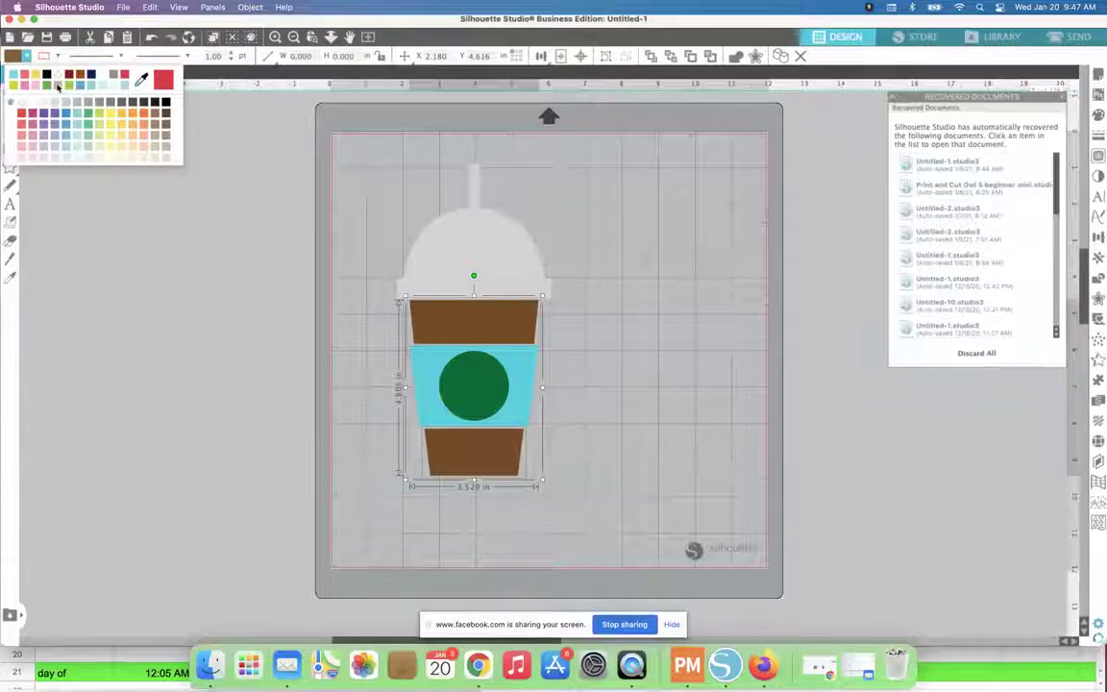
left_click(57, 86)
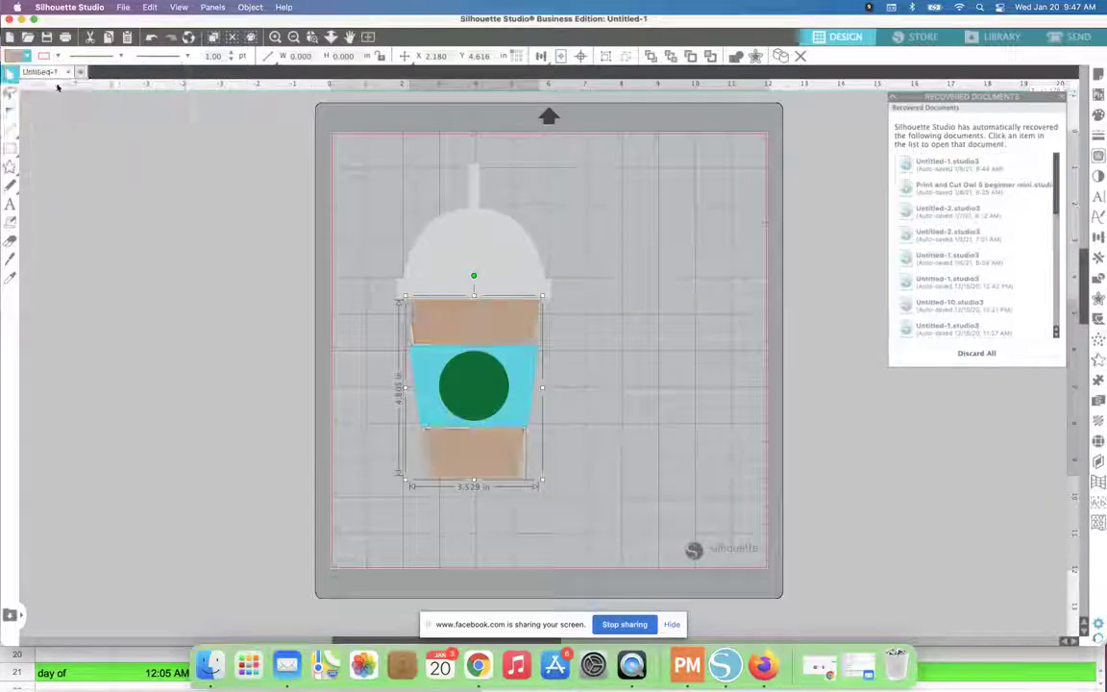
Fill the green circle on the sleeve with a light coral red.
left_click(489, 411)
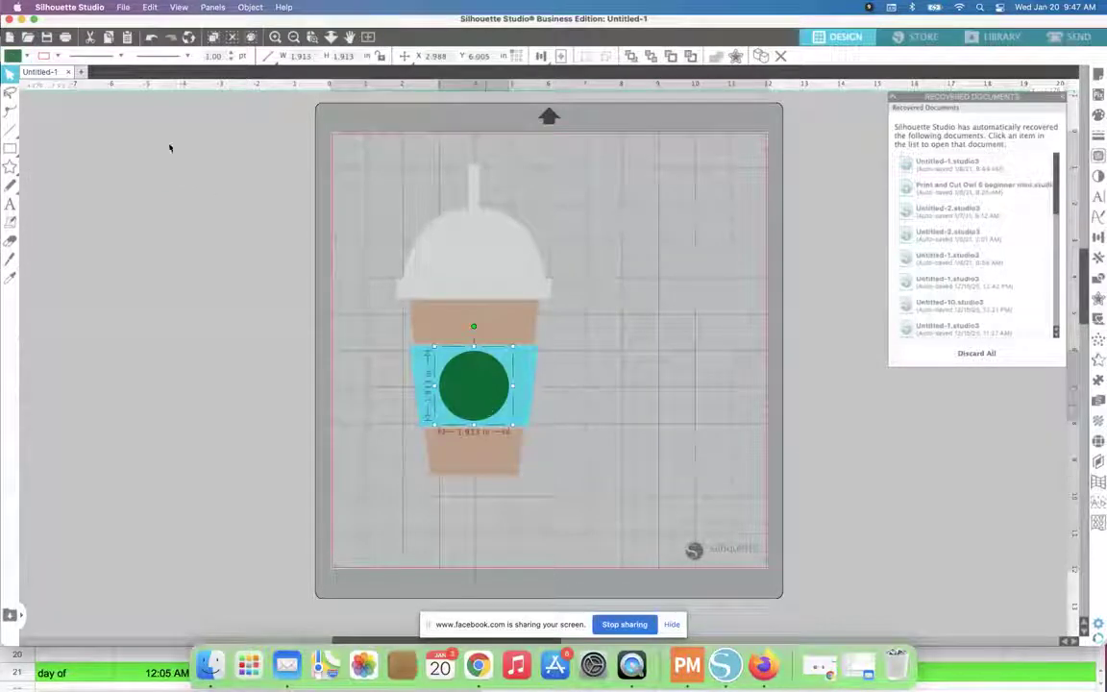
left_click(26, 56)
left_click(36, 76)
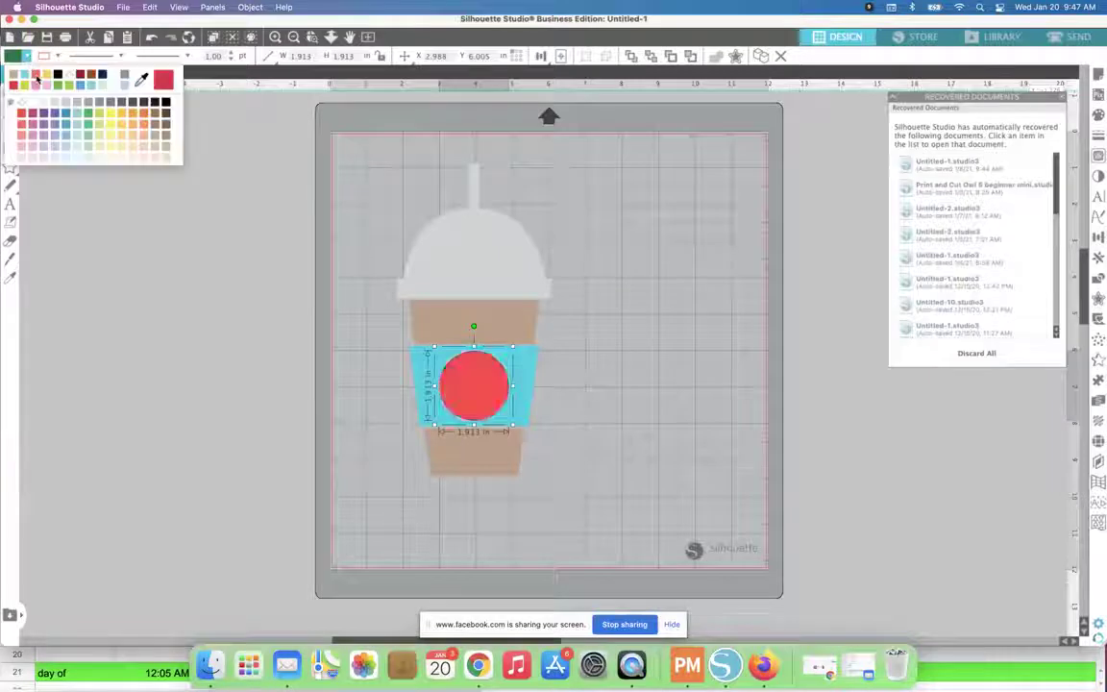
left_click(26, 56)
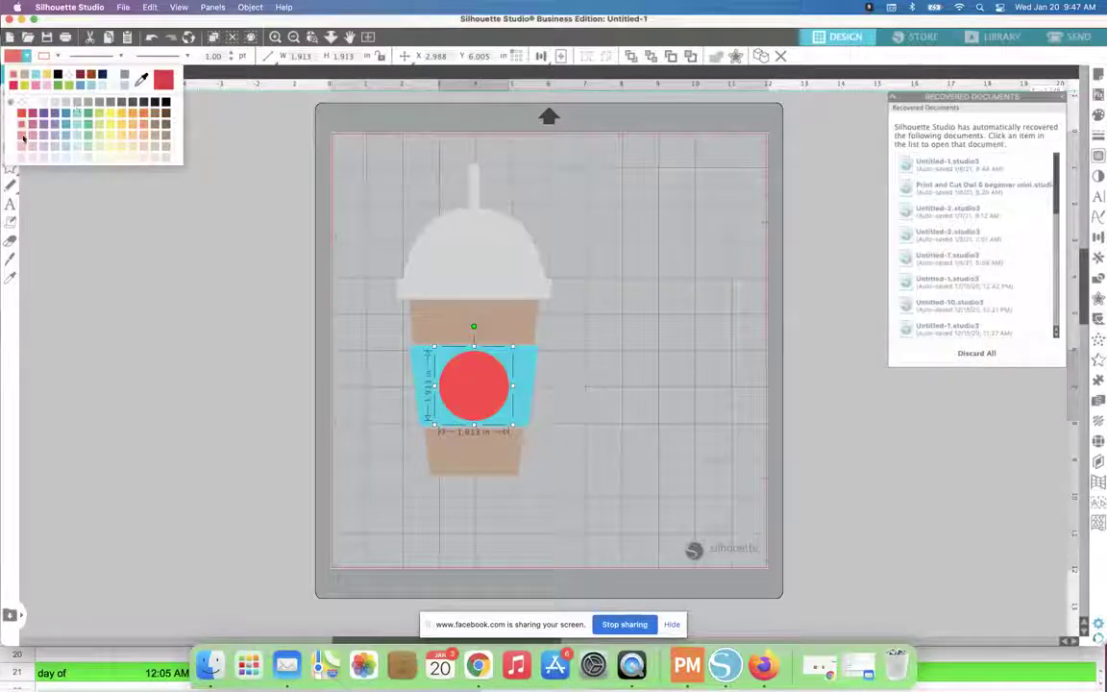
left_click(22, 125)
left_click(214, 280)
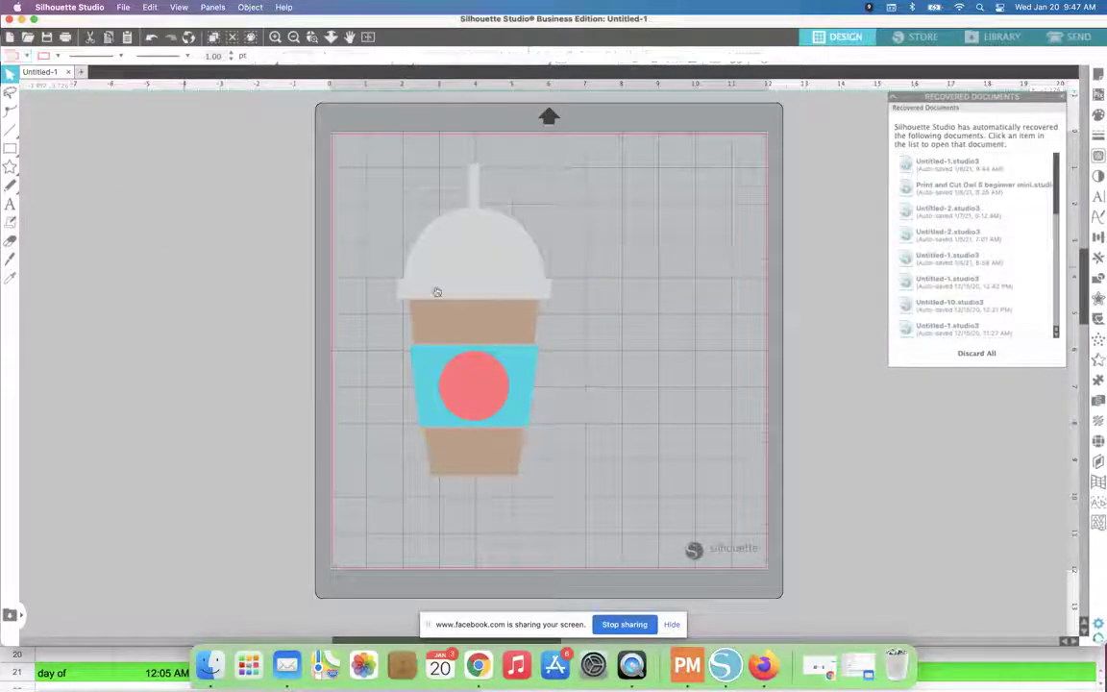
Close the recovered documents list and set the page transparency to 0% in the page setup.
left_click(1062, 97)
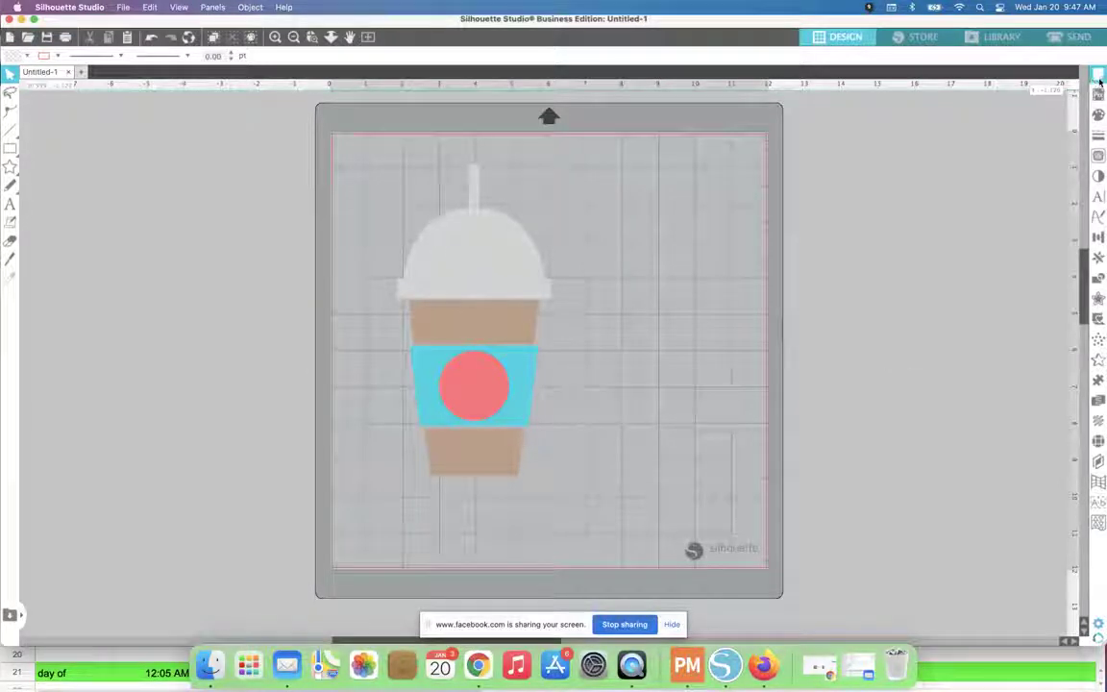
left_click(1099, 77)
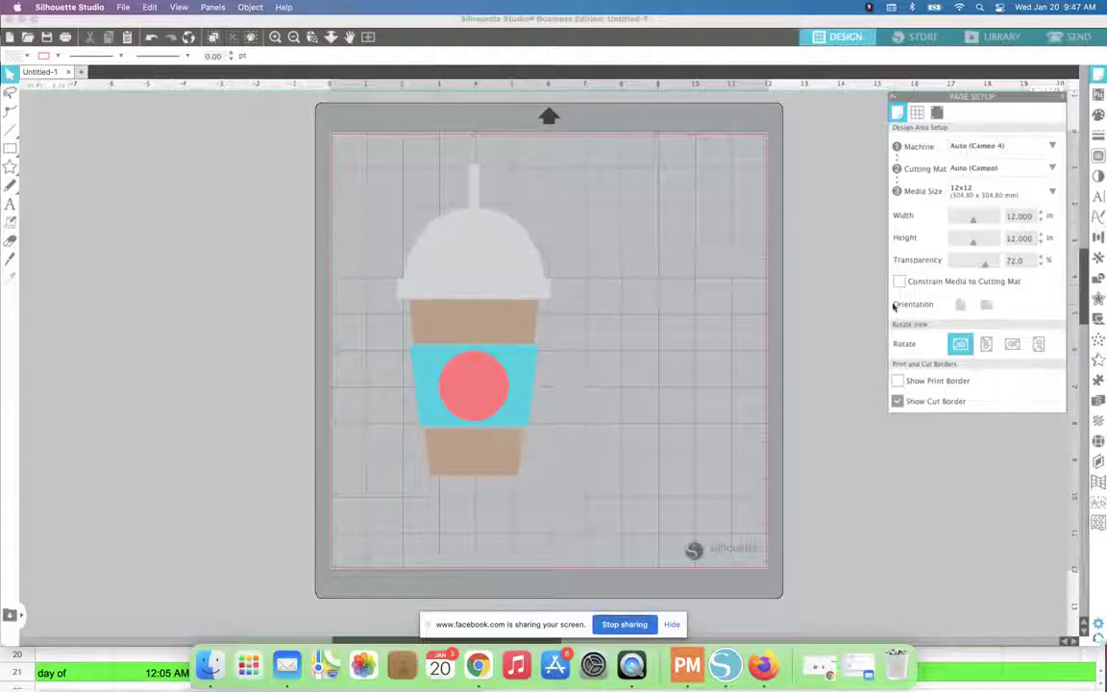
left_click_drag(967, 267, 927, 271)
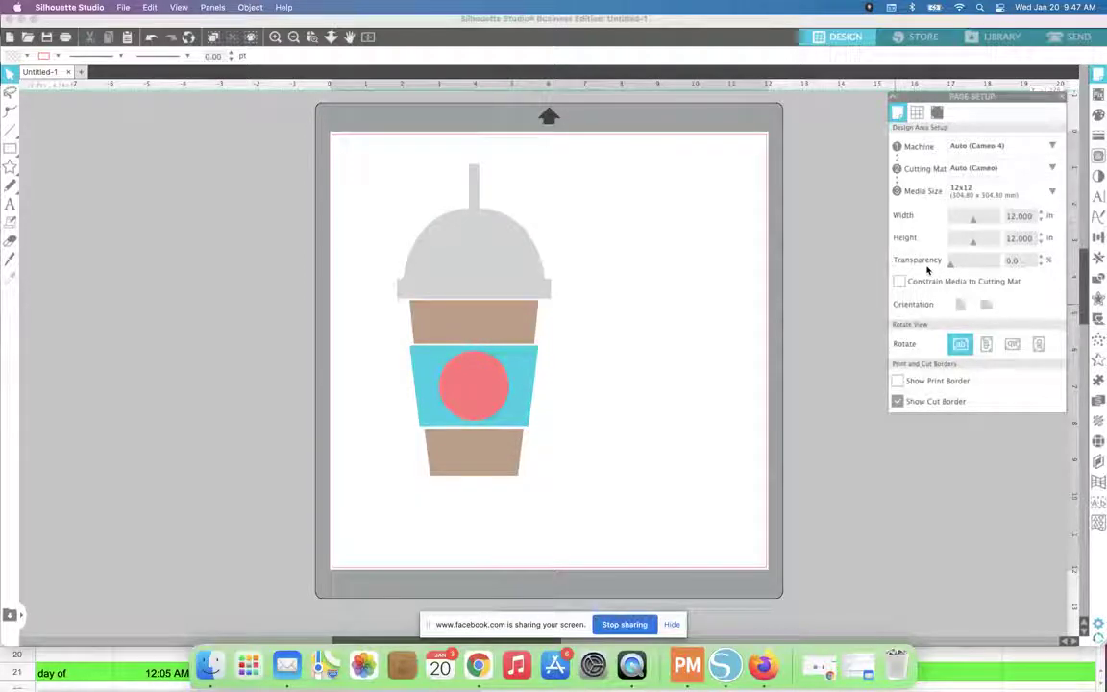
mouse_move(950, 262)
left_mouse_down()
mouse_move(1034, 266)
mouse_move(952, 268)
mouse_move(1030, 267)
mouse_move(945, 279)
left_mouse_up()
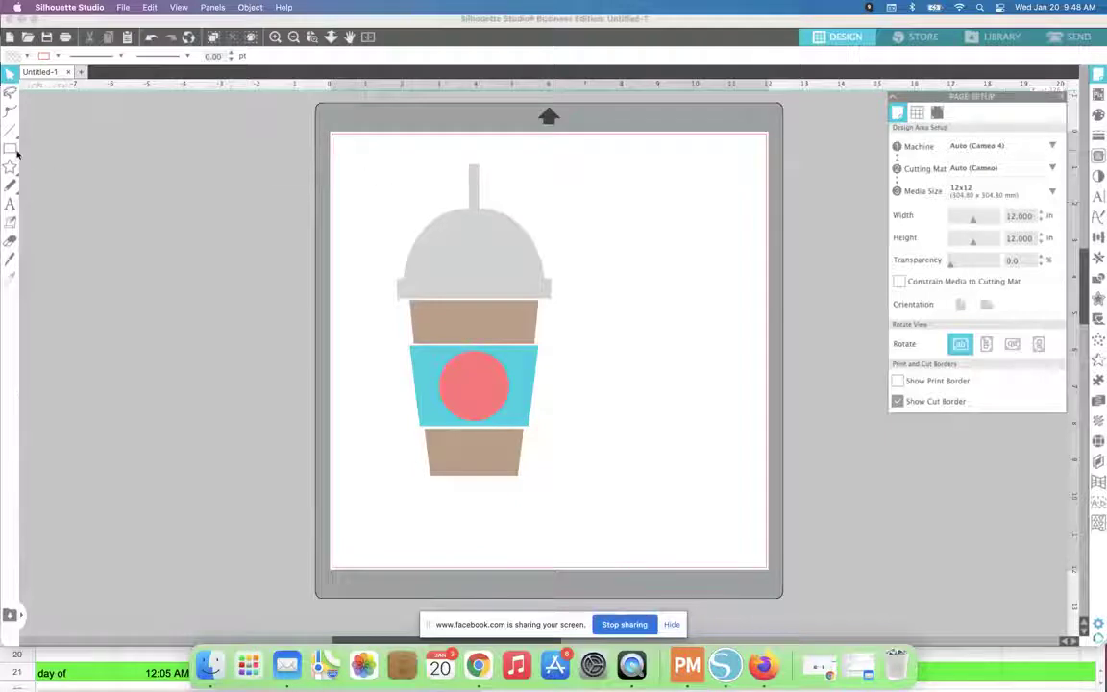
Draw a rectangle about 1.54 in wide and 0.96 in high above the cup lid, beside the straw.
mouse_move(14, 149)
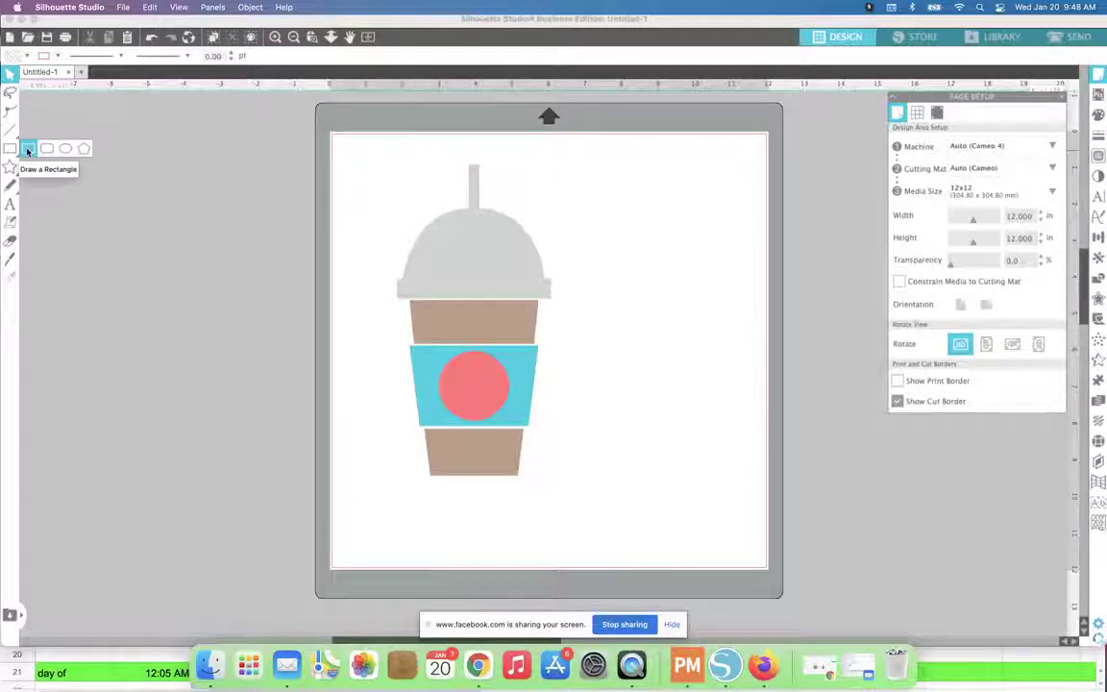
left_click(27, 151)
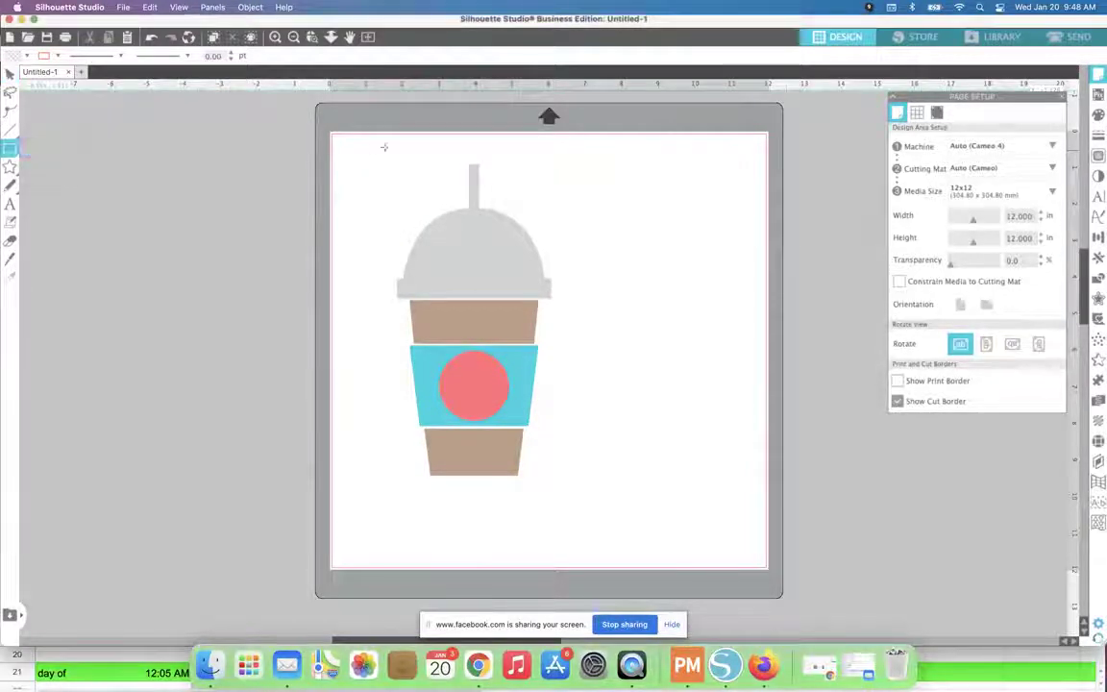
left_click_drag(369, 144, 430, 187)
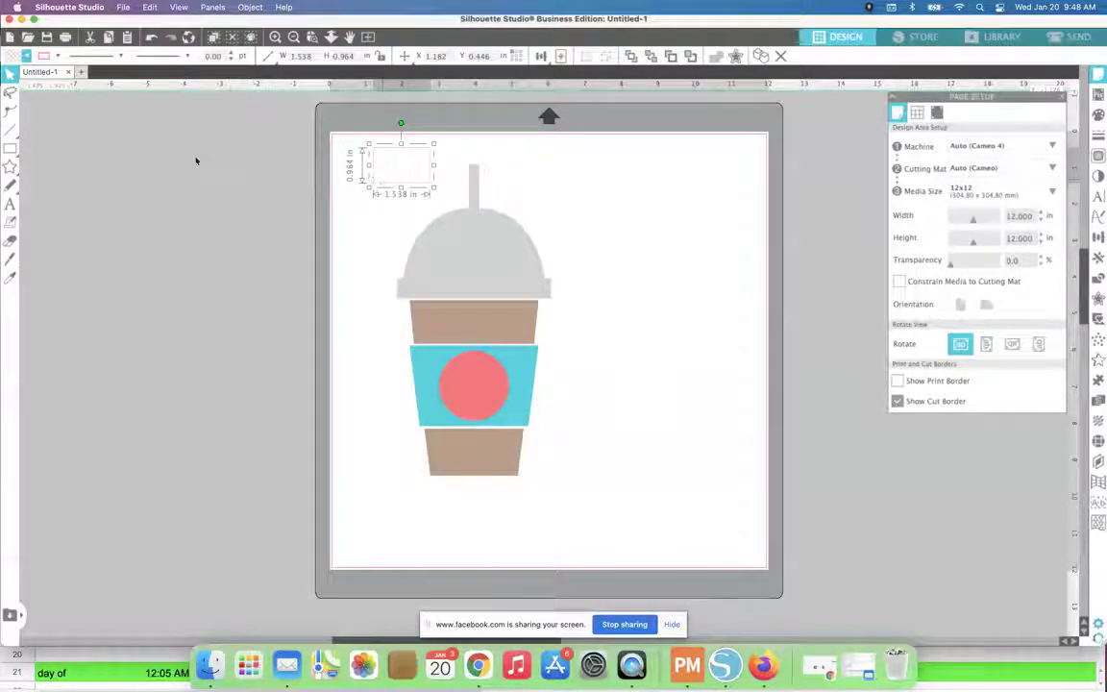
Copy and paste the small rectangle, and place the duplicate on the opposite side of the straw.
right_click(379, 191)
left_click(424, 239)
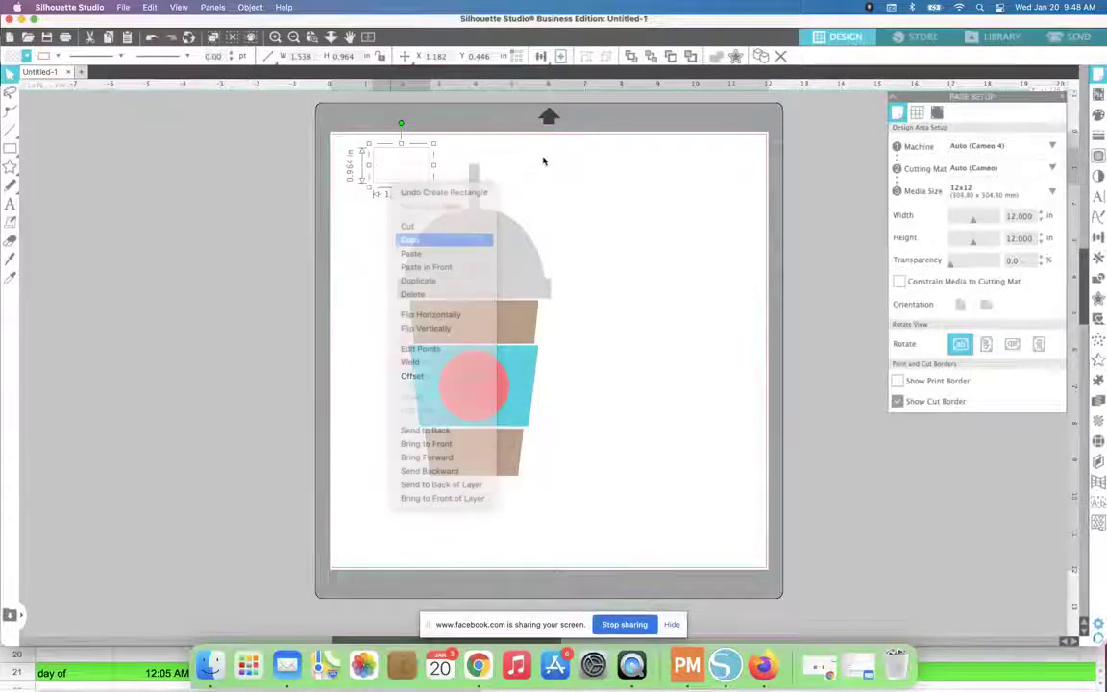
left_click(545, 161)
right_click(545, 162)
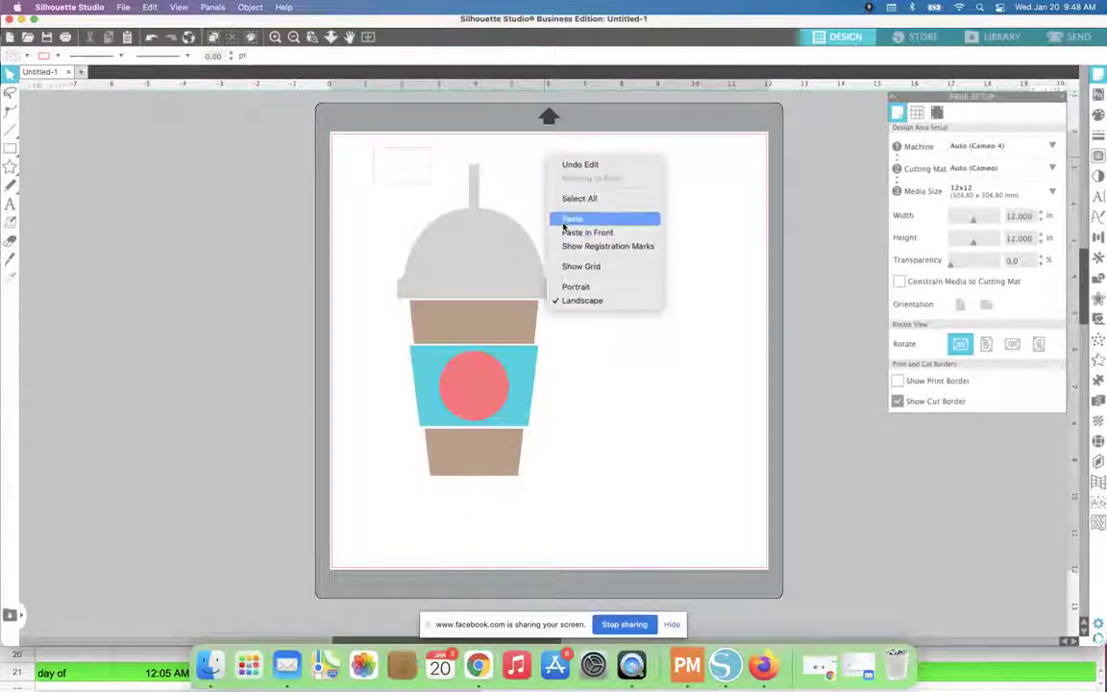
left_click(543, 195)
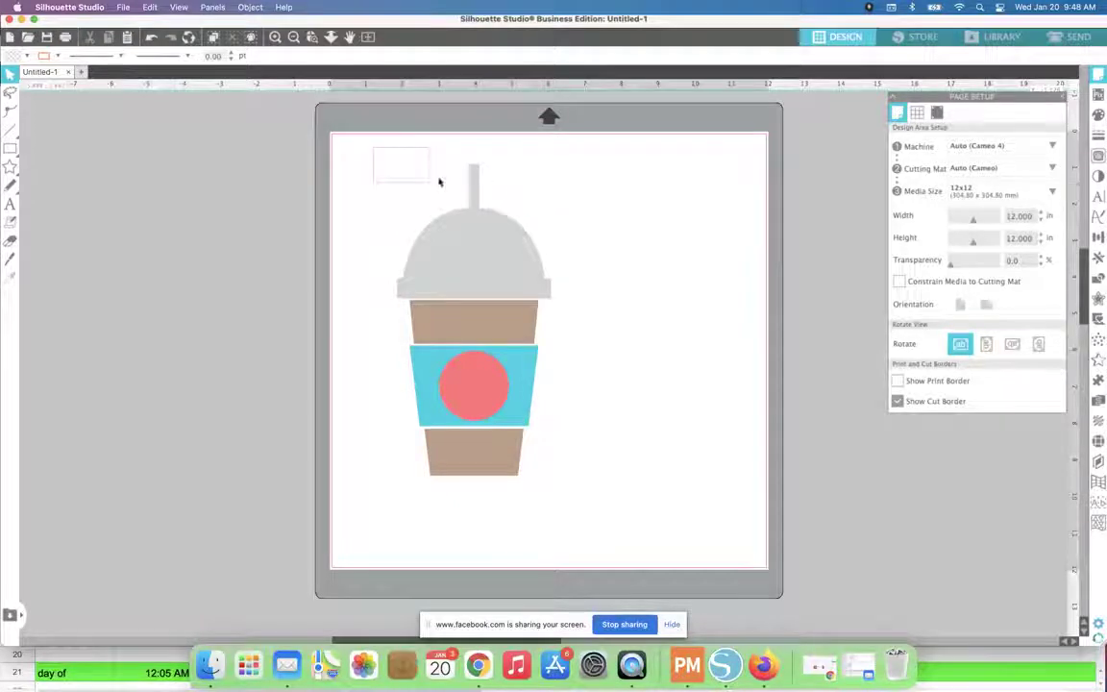
left_click_drag(429, 181, 543, 178)
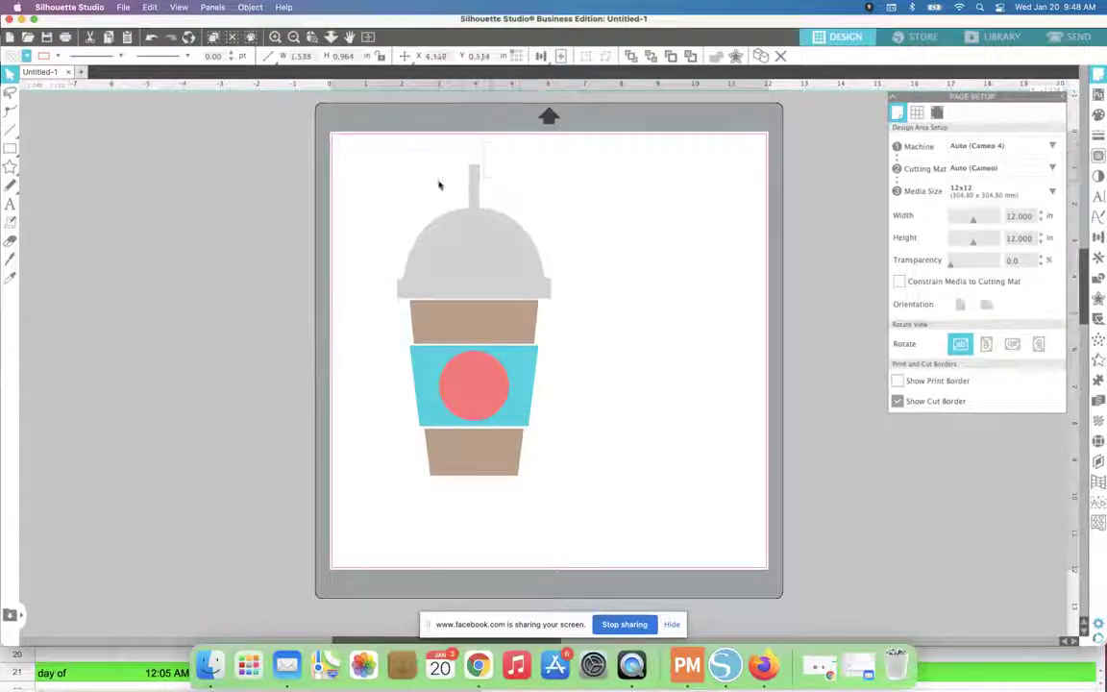
key("super+z")
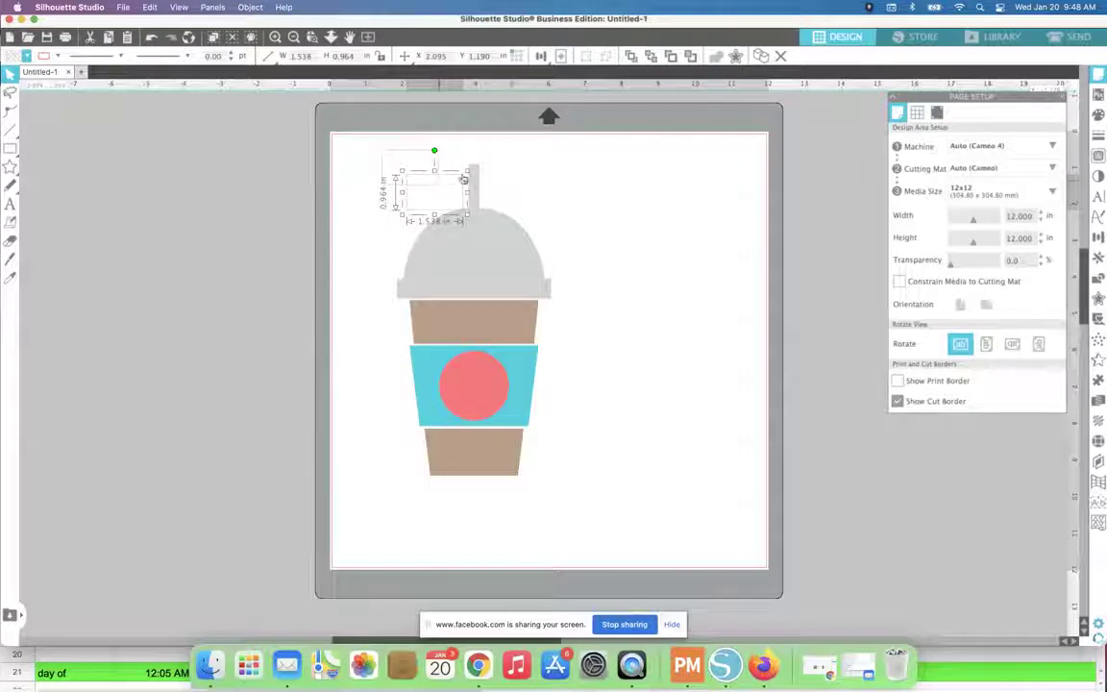
left_click_drag(423, 150, 550, 154)
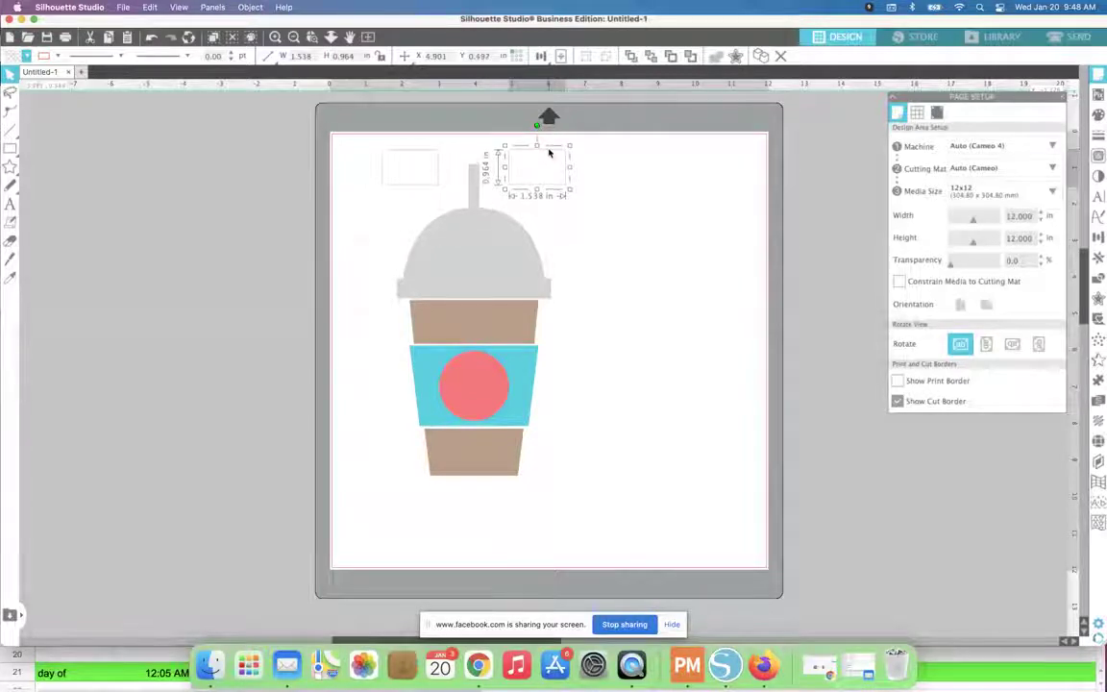
left_click(603, 164)
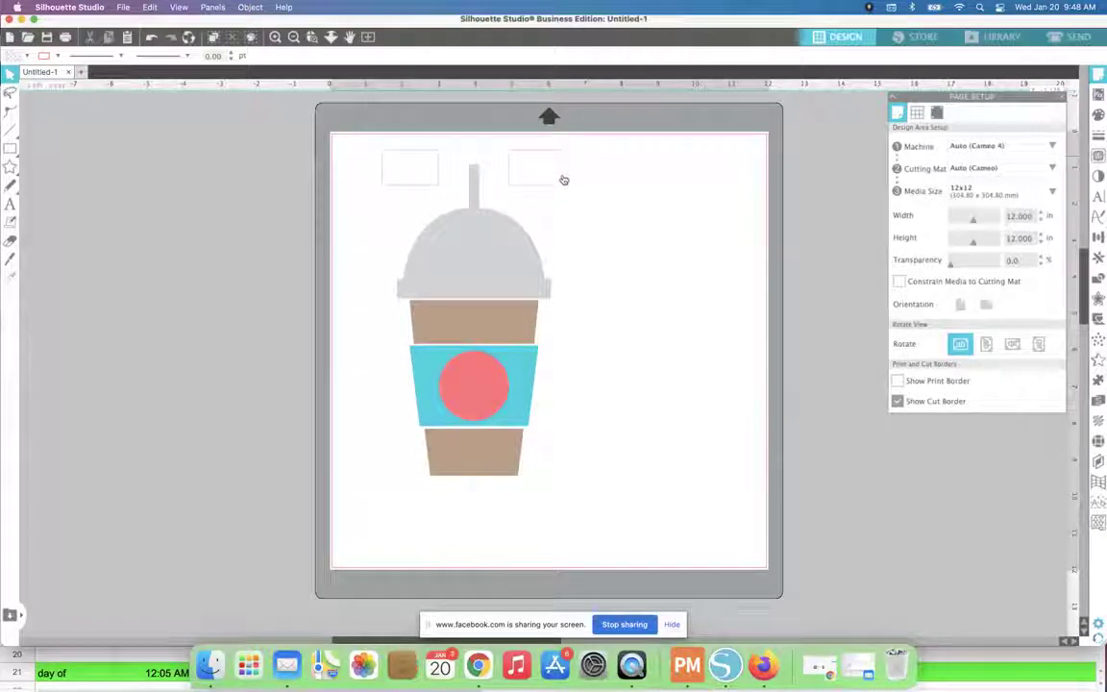
Fill both small alignment rectangles beside the straw with green.
left_click(420, 154)
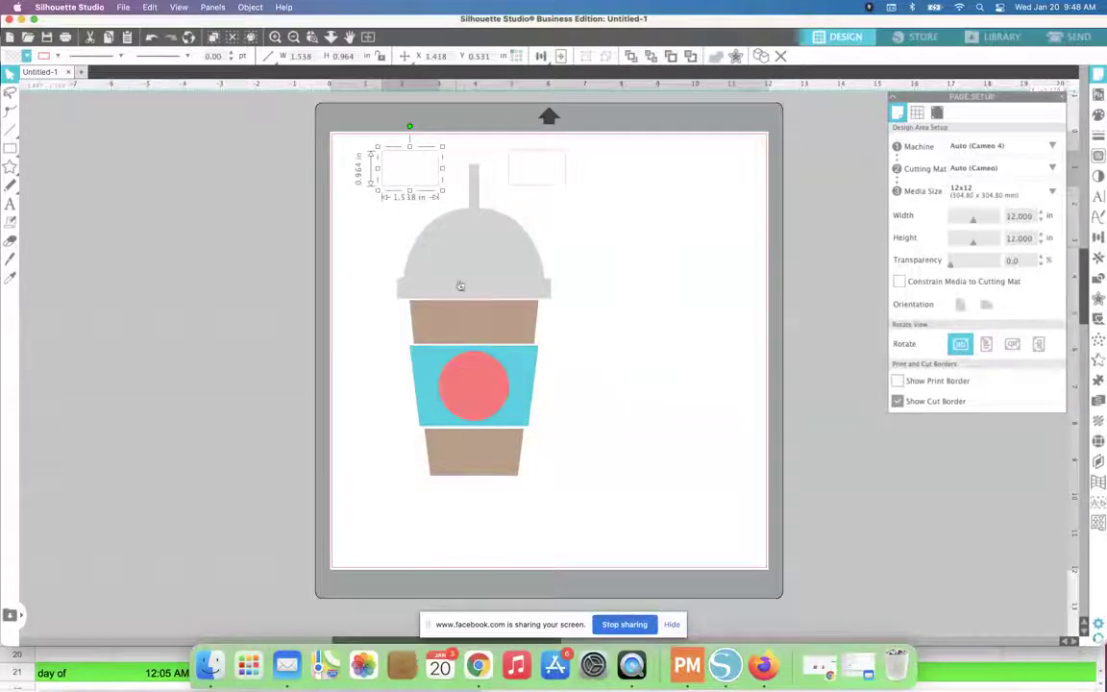
left_click(529, 194, "shift")
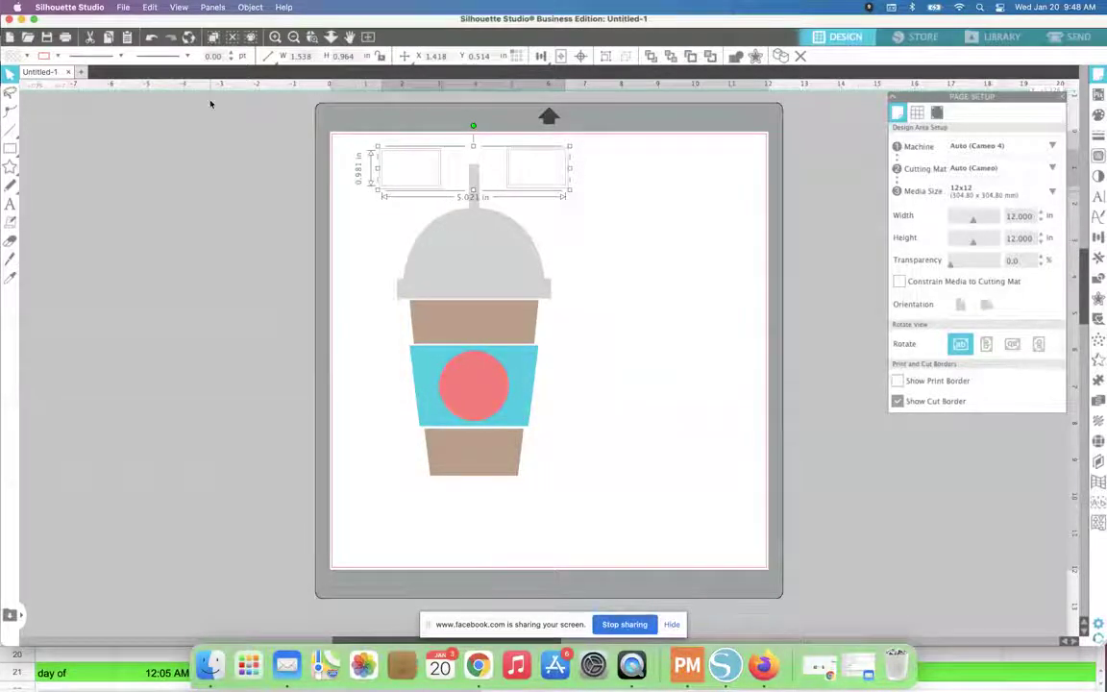
left_click(27, 55)
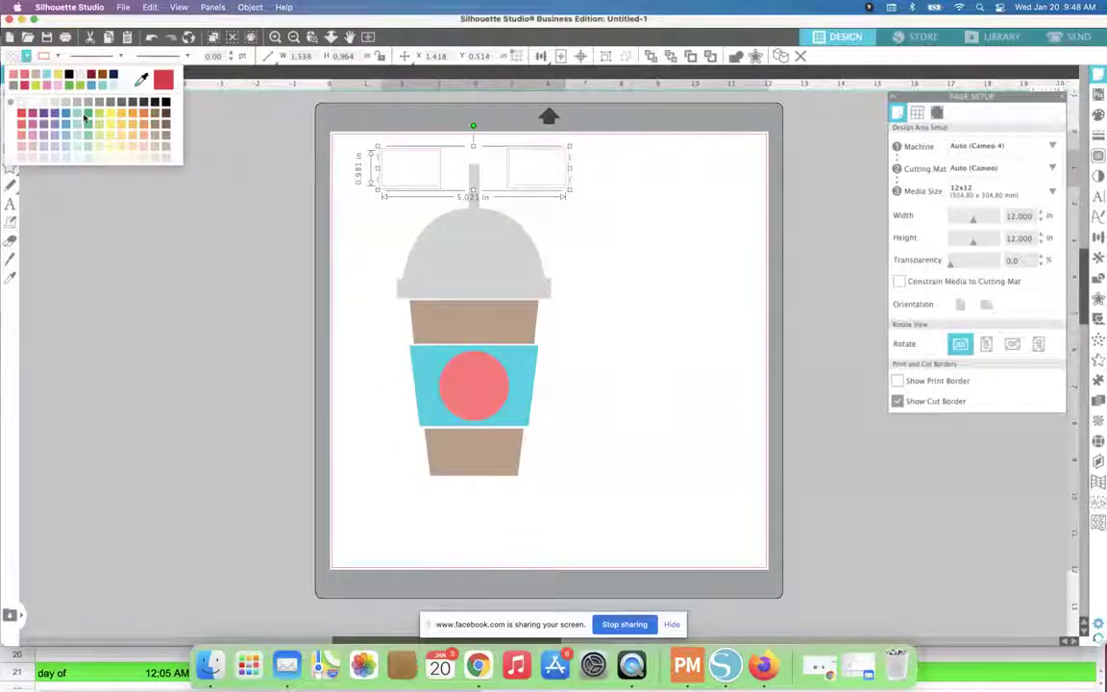
left_click(85, 118)
left_click(223, 195)
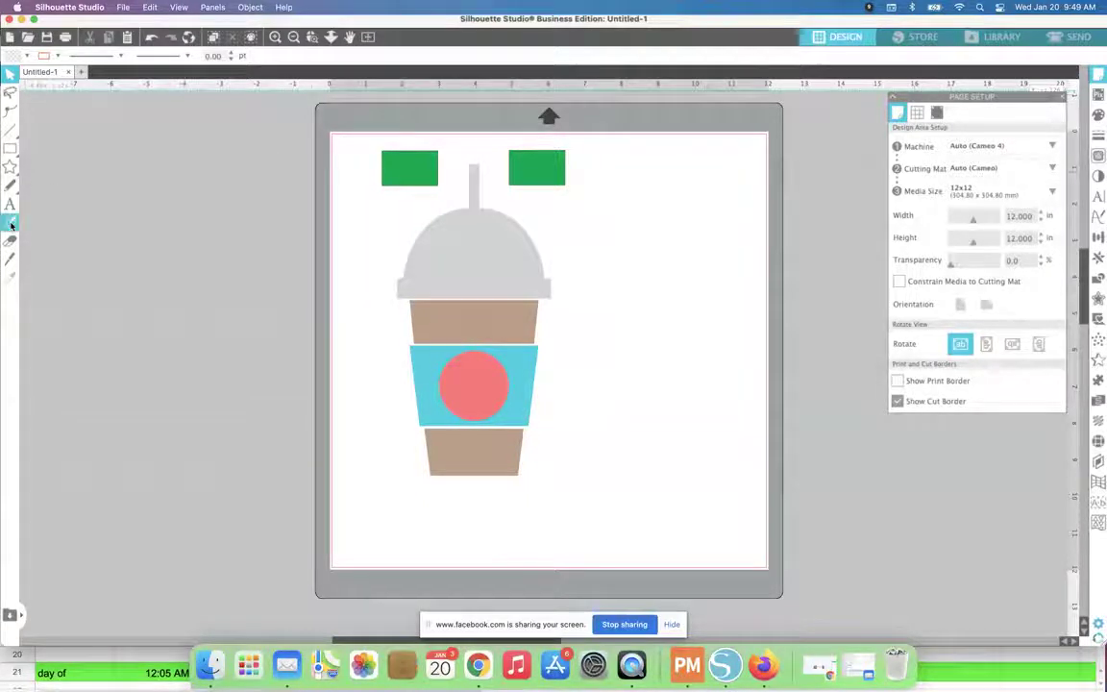
Add a sticky note reading "Option #1!!" in the empty area beside the cutting mat.
left_click(117, 209)
type("option")
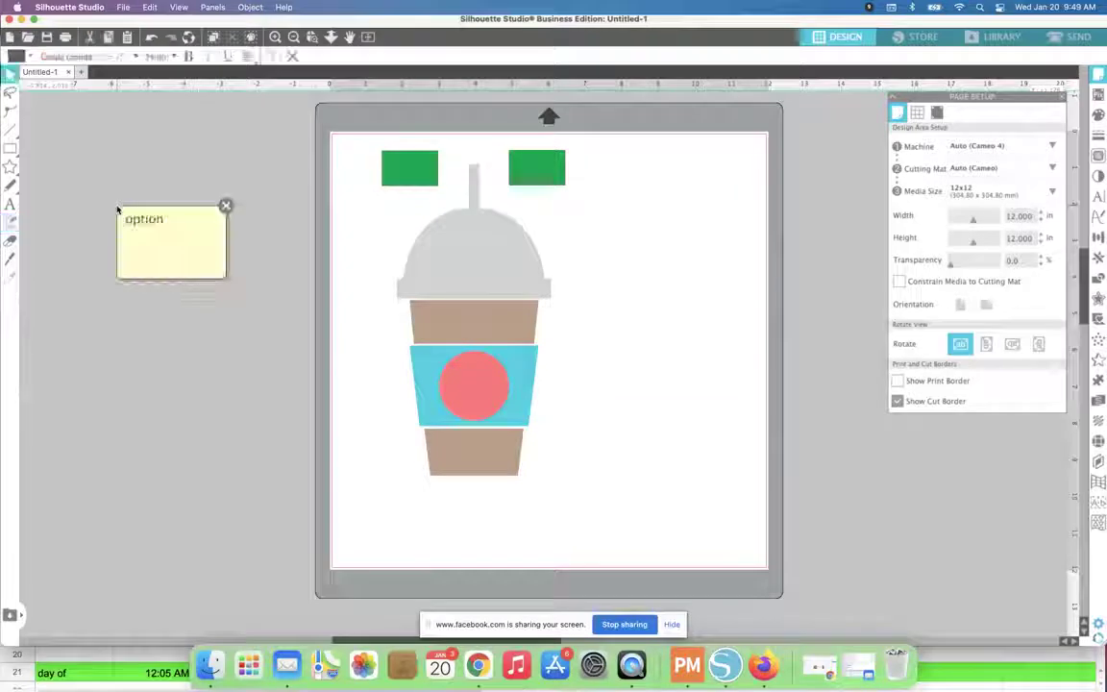
type(" #1:")
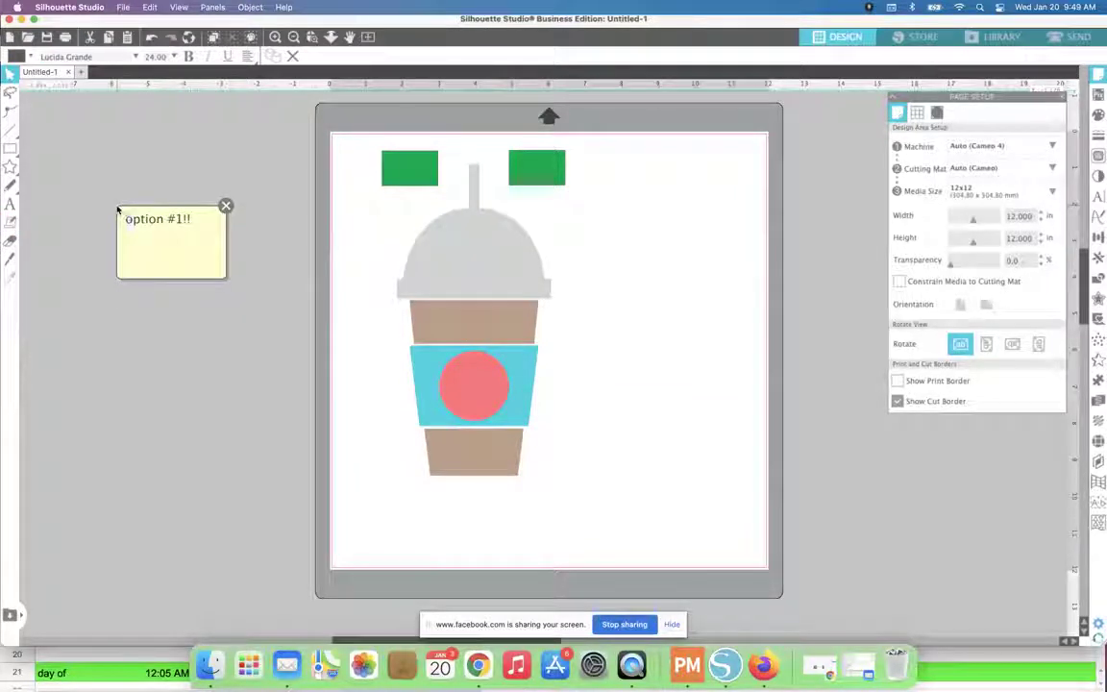
left_click(133, 219)
key("BackSpace")
type("O")
left_click(123, 291)
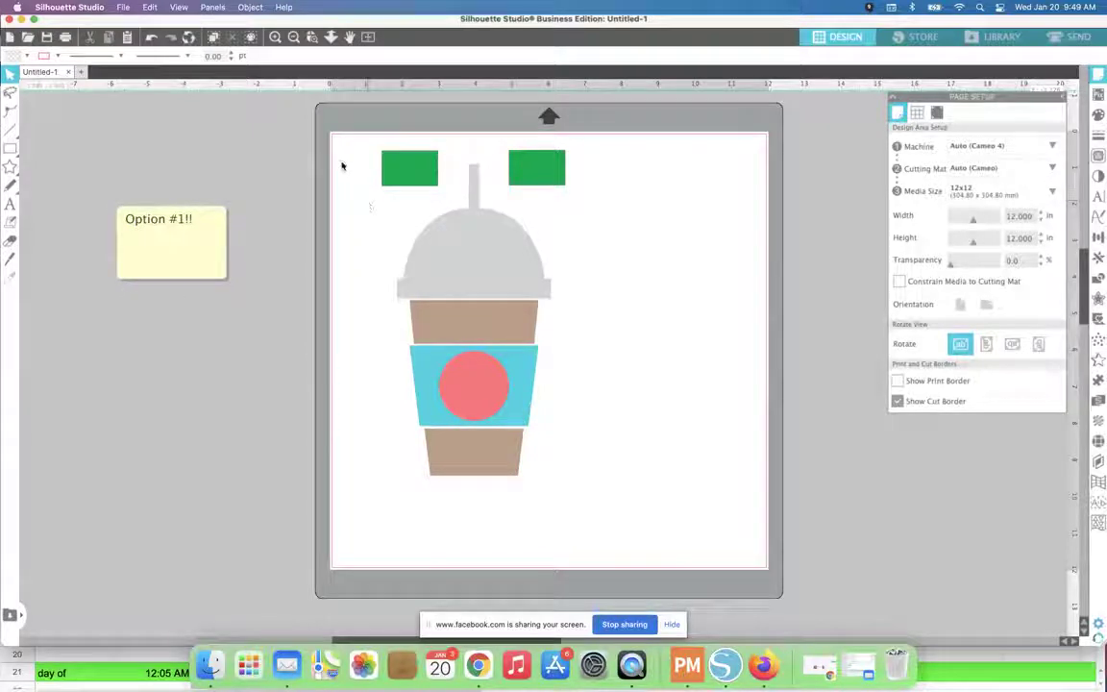
Duplicate the whole cup together with its green rectangles and place the copy beside the original.
left_click_drag(338, 140, 602, 494)
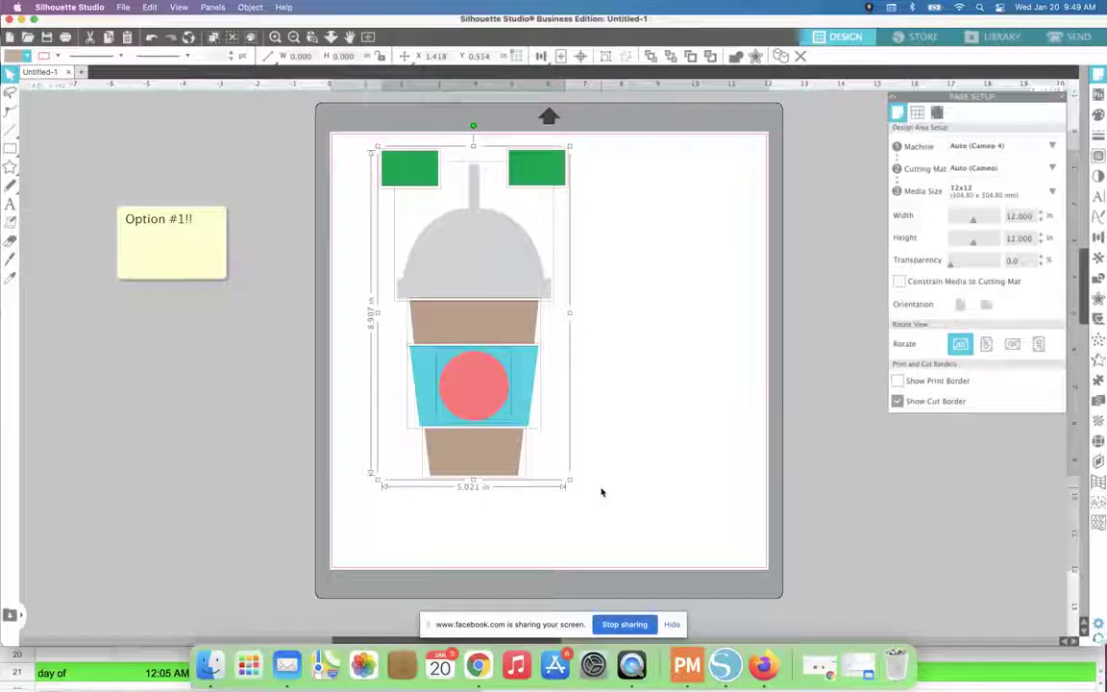
right_click(537, 283)
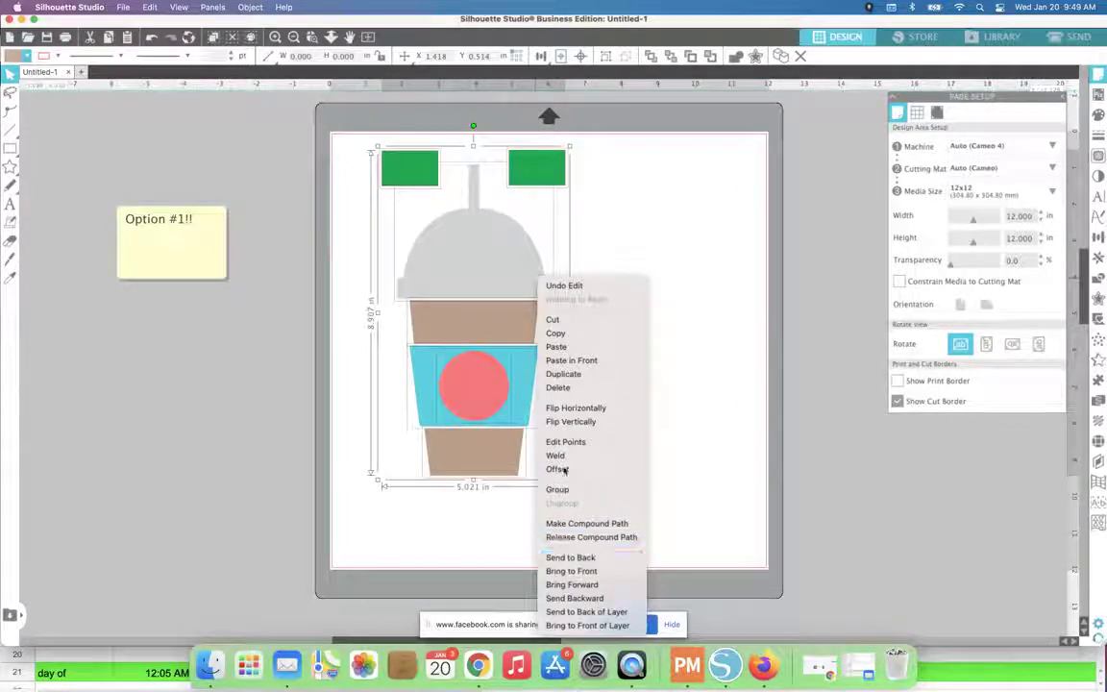
left_click(563, 373)
left_click_drag(524, 291, 728, 292)
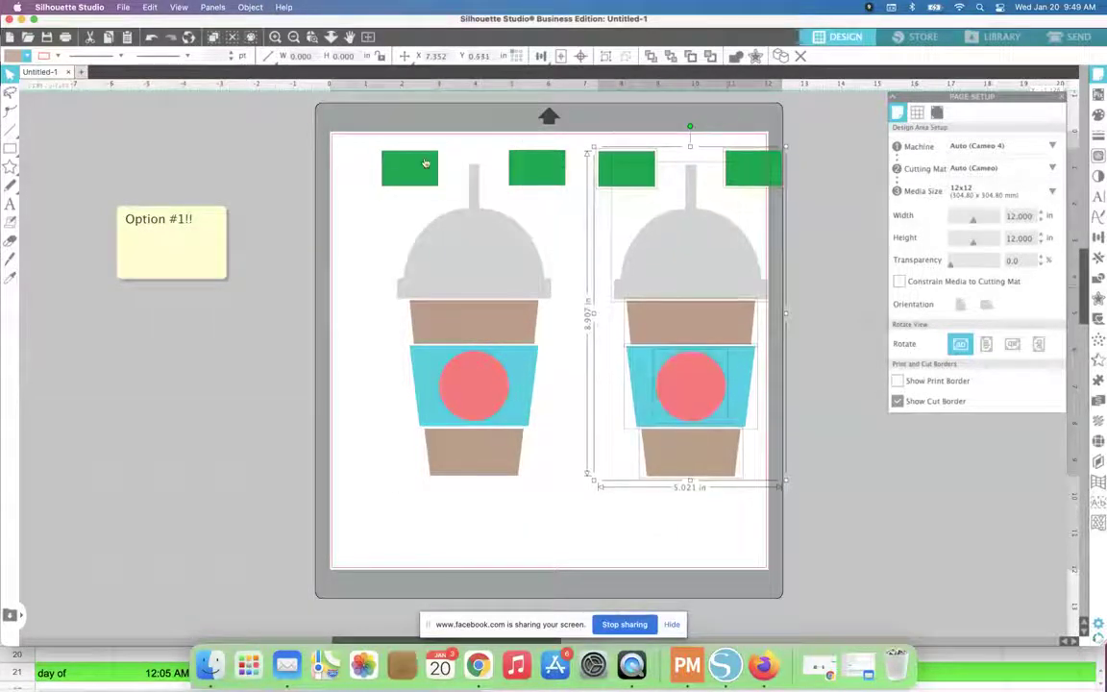
Scale both cup designs down together to about 6.28 in wide overall, and duplicate the pair to make four cups.
key("super+a")
left_click_drag(786, 484, 544, 325)
key("super+d")
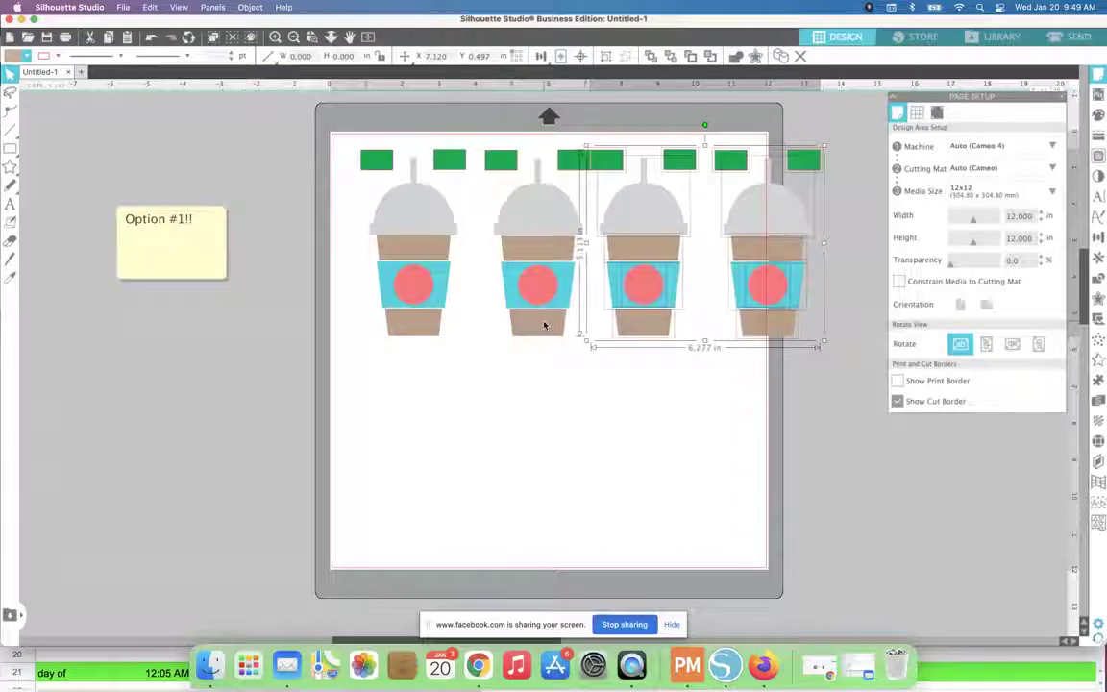
left_click(566, 438)
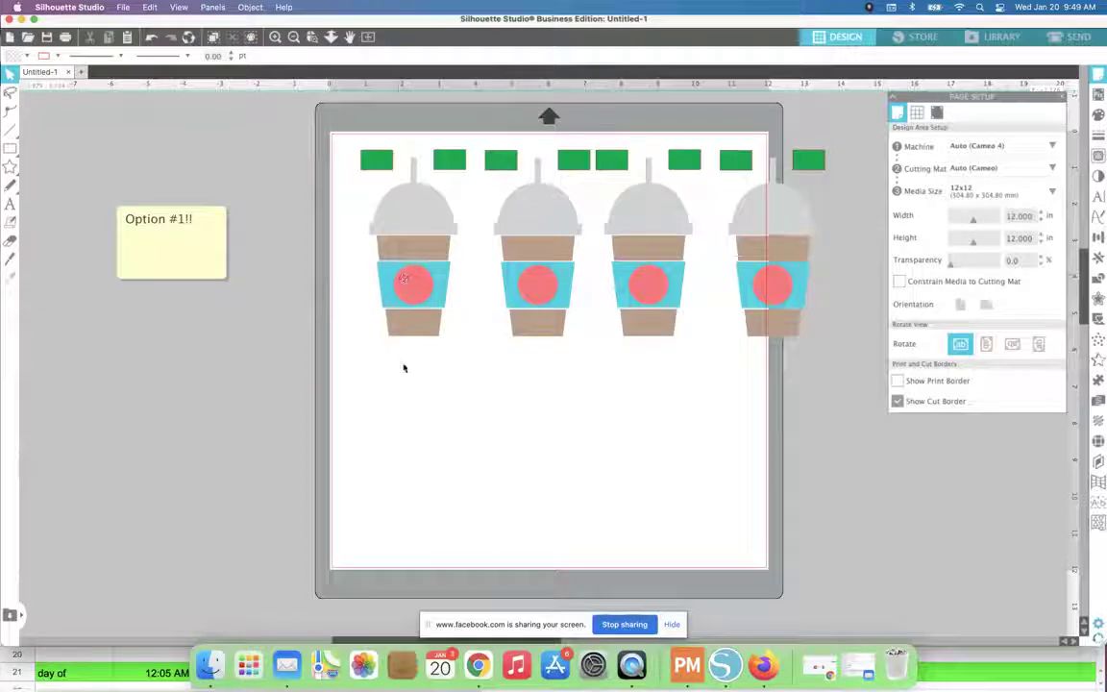
Spread the four cups with their green rectangles over the page, one in each corner area.
left_click_drag(322, 117, 420, 329)
left_click_drag(613, 142, 427, 554)
left_click(769, 143)
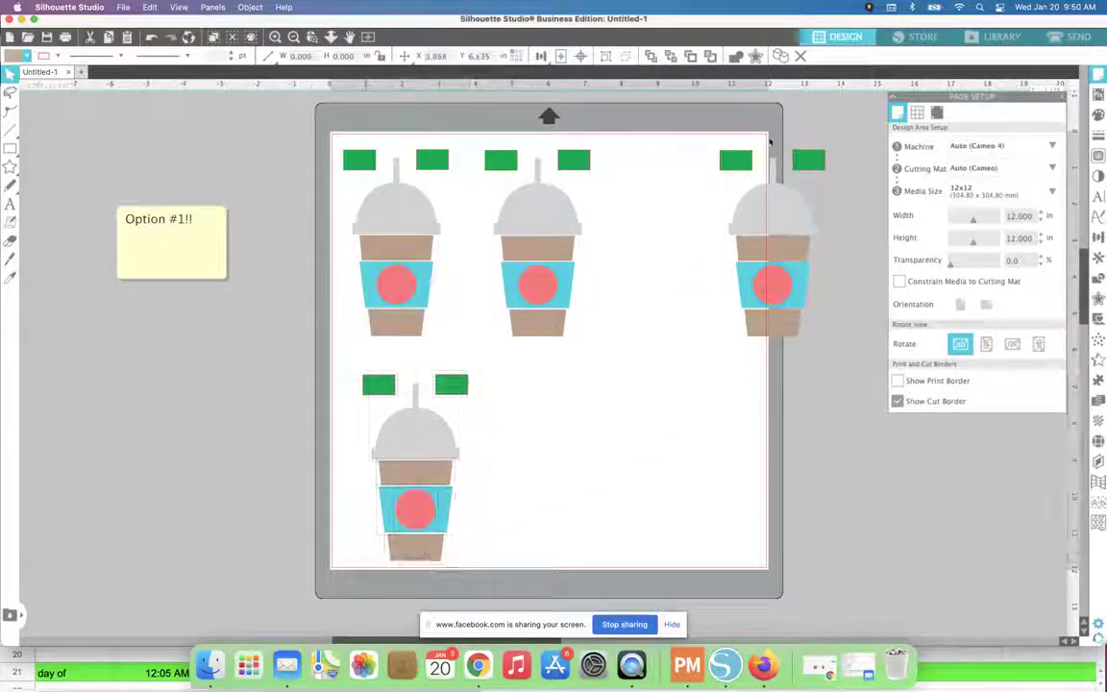
left_click_drag(688, 135, 726, 546)
left_click(824, 515)
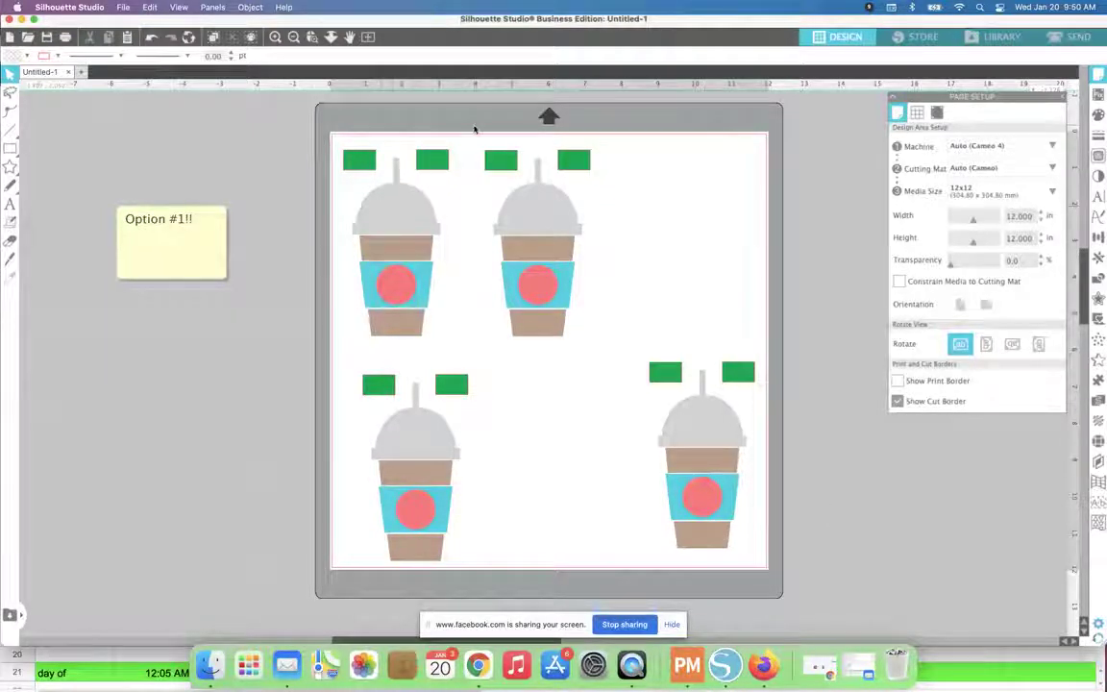
left_click_drag(474, 129, 637, 329)
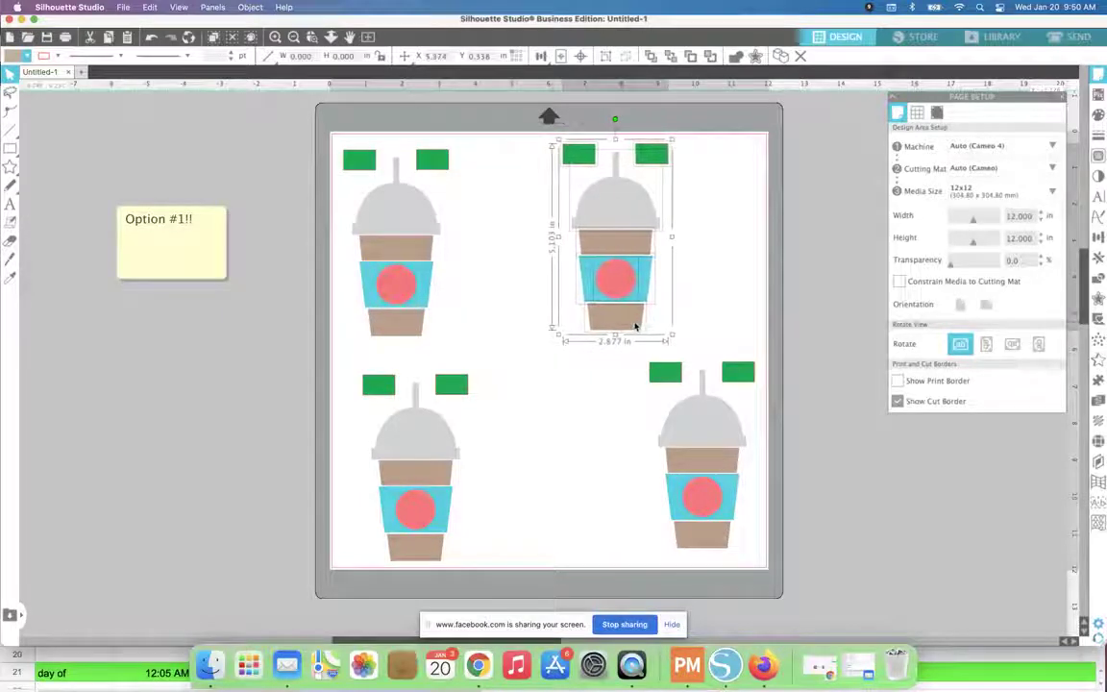
left_click(579, 380)
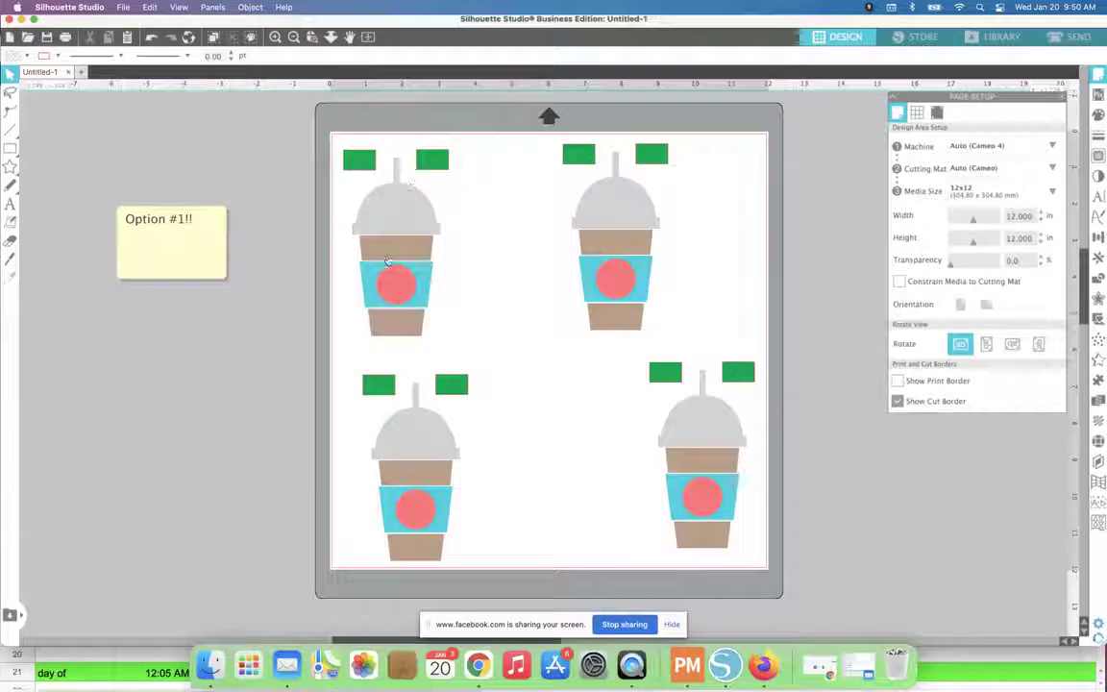
Delete the brown pieces, sleeve and circle from the upper-left cup, keeping only its lid and green rectangles.
left_click(351, 240)
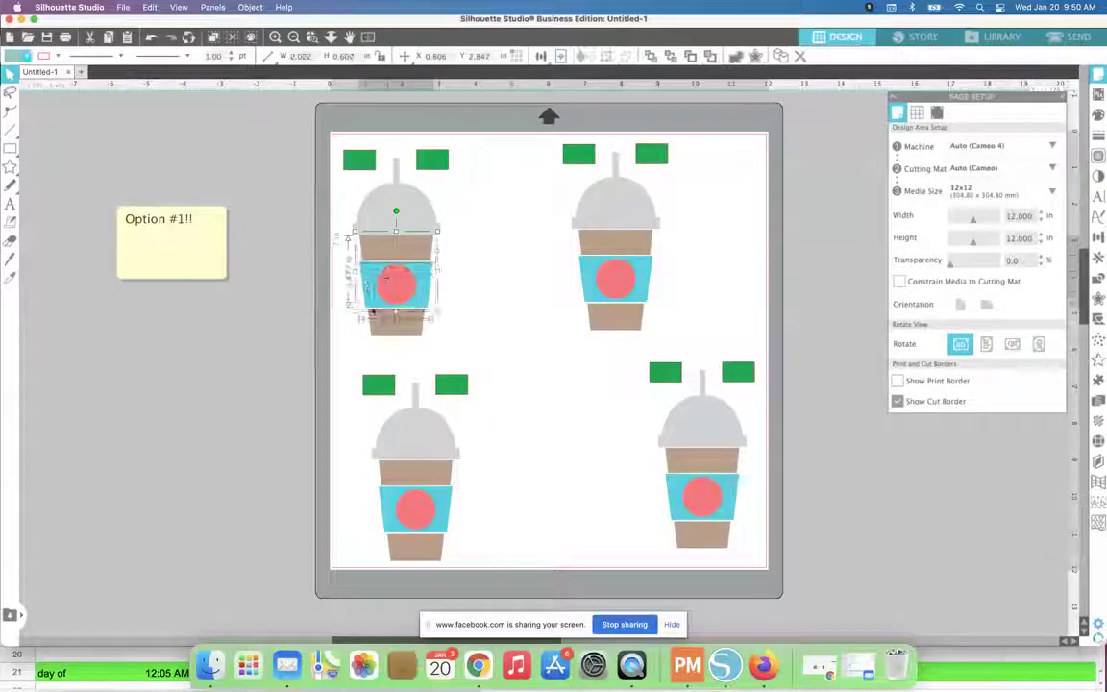
left_click(389, 323, "shift")
key("Delete")
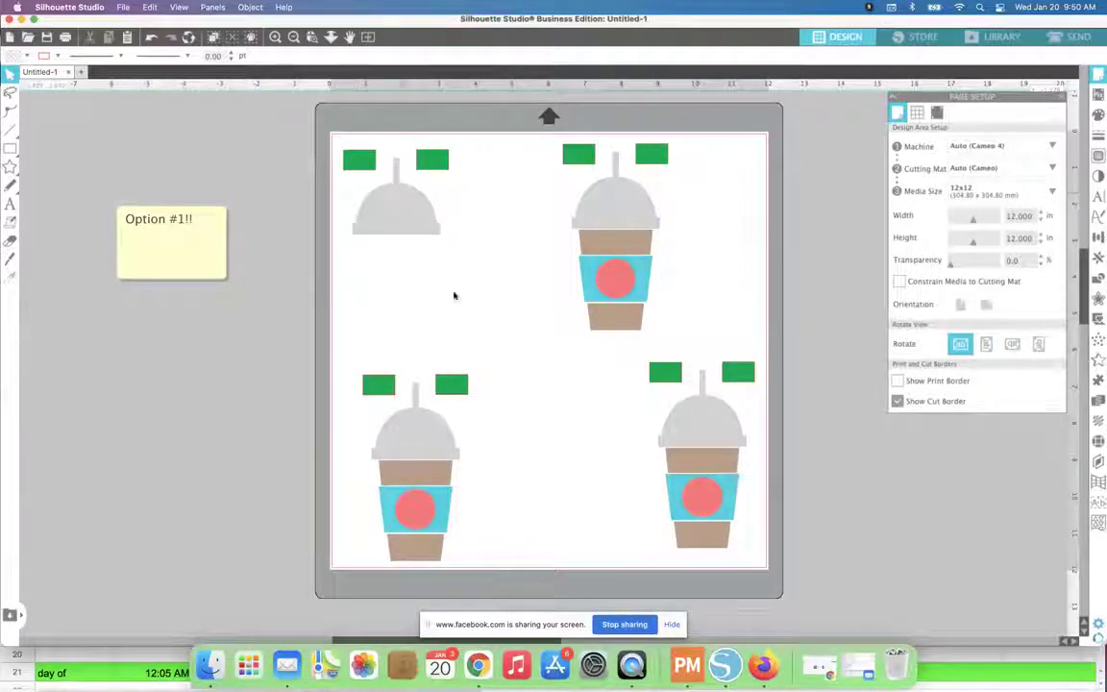
Delete the circle, sleeve and lid from the upper-right cup, keeping its two brown pieces and green rectangles.
left_click(613, 215)
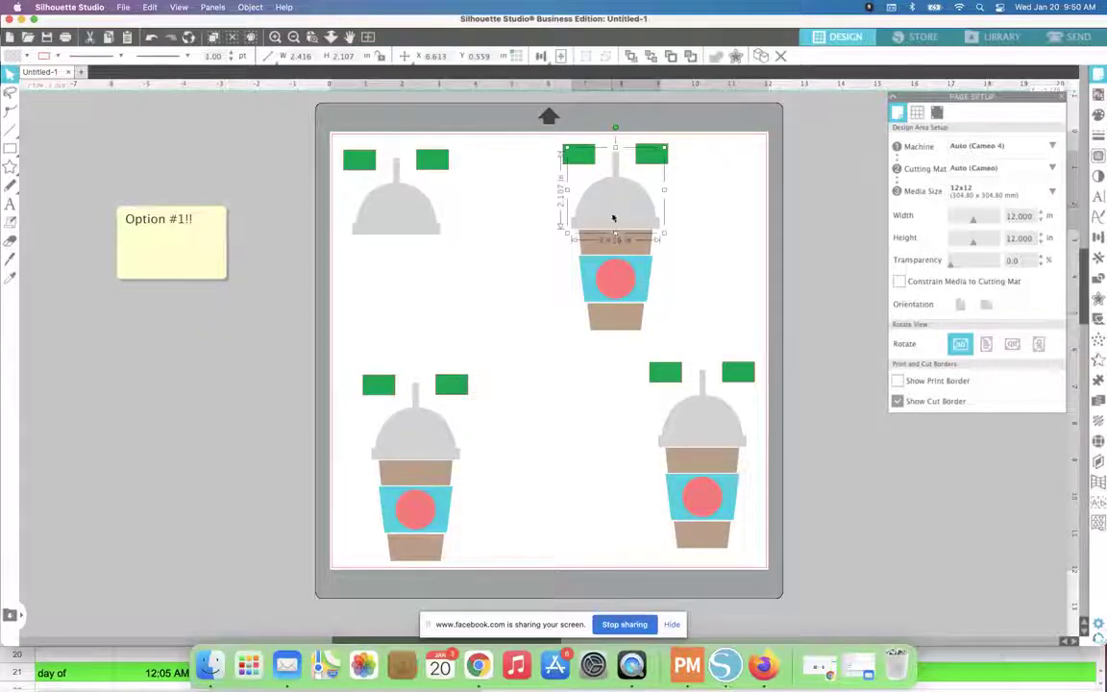
left_click(608, 280)
key("Delete")
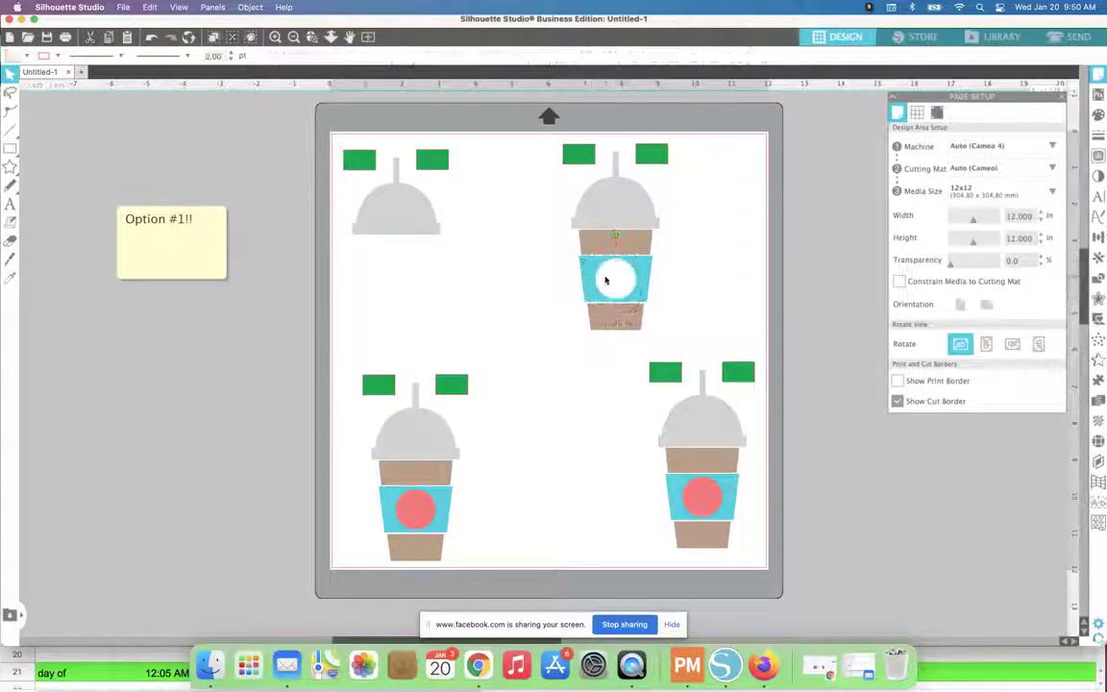
left_click(588, 274)
key("Delete")
left_click(593, 227)
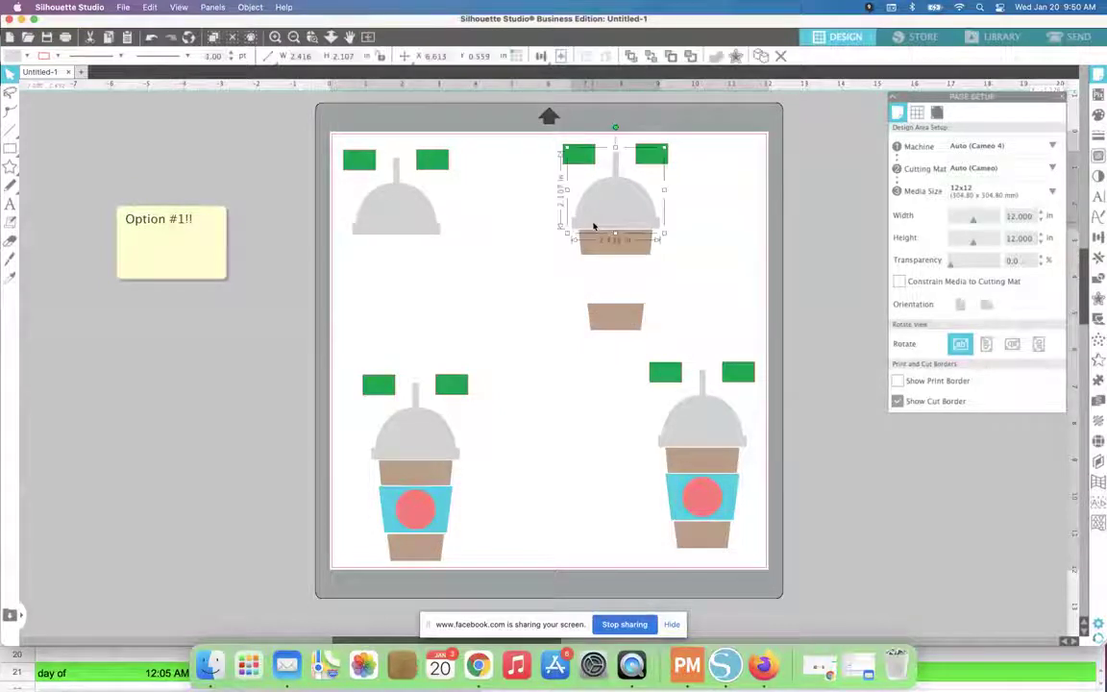
key("Delete")
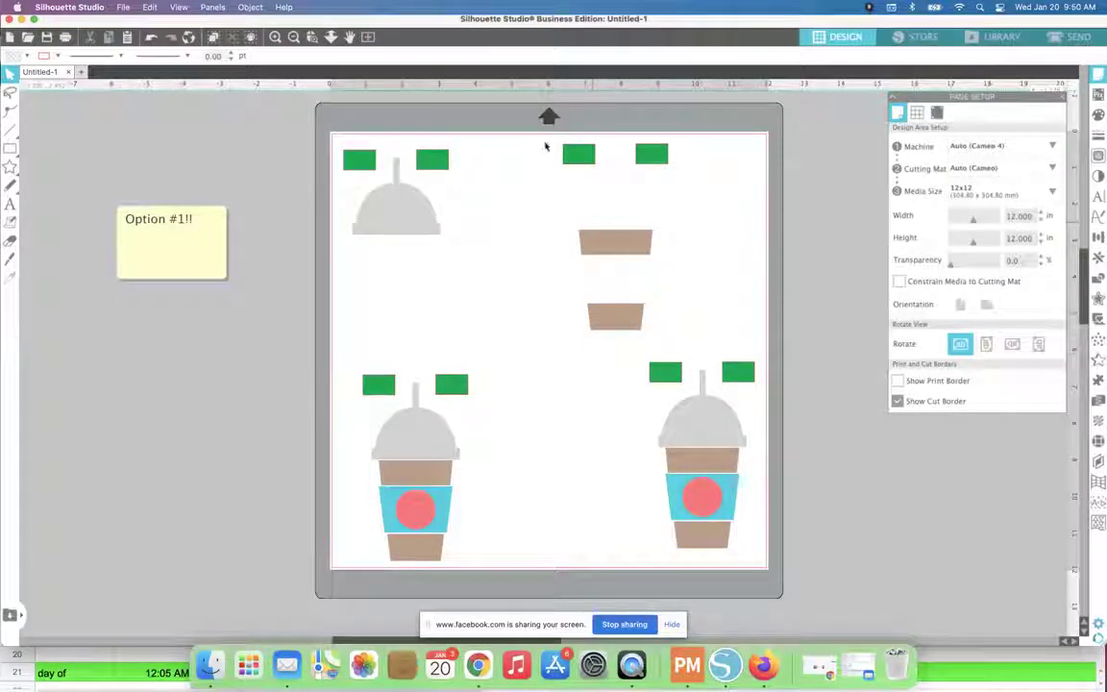
Delete the lid, circle and both brown pieces from the lower-left cup, keeping the blue sleeve and green rectangles.
left_click(419, 450)
left_click(415, 471, "shift")
left_click(408, 509, "shift")
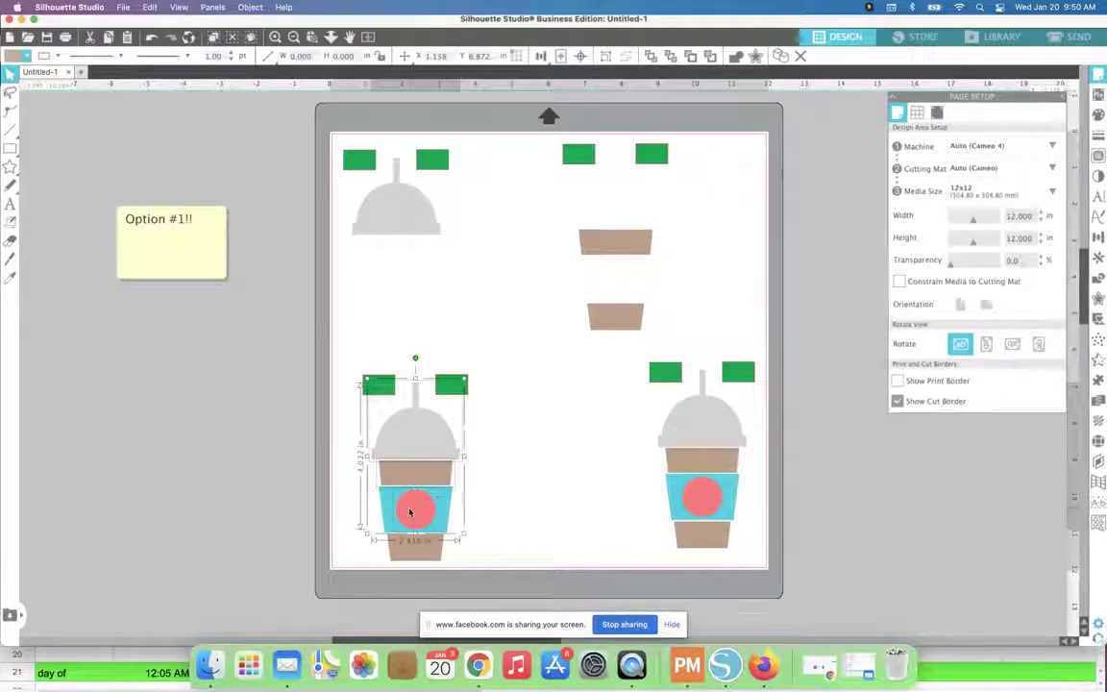
left_click(413, 548, "shift")
key("Delete")
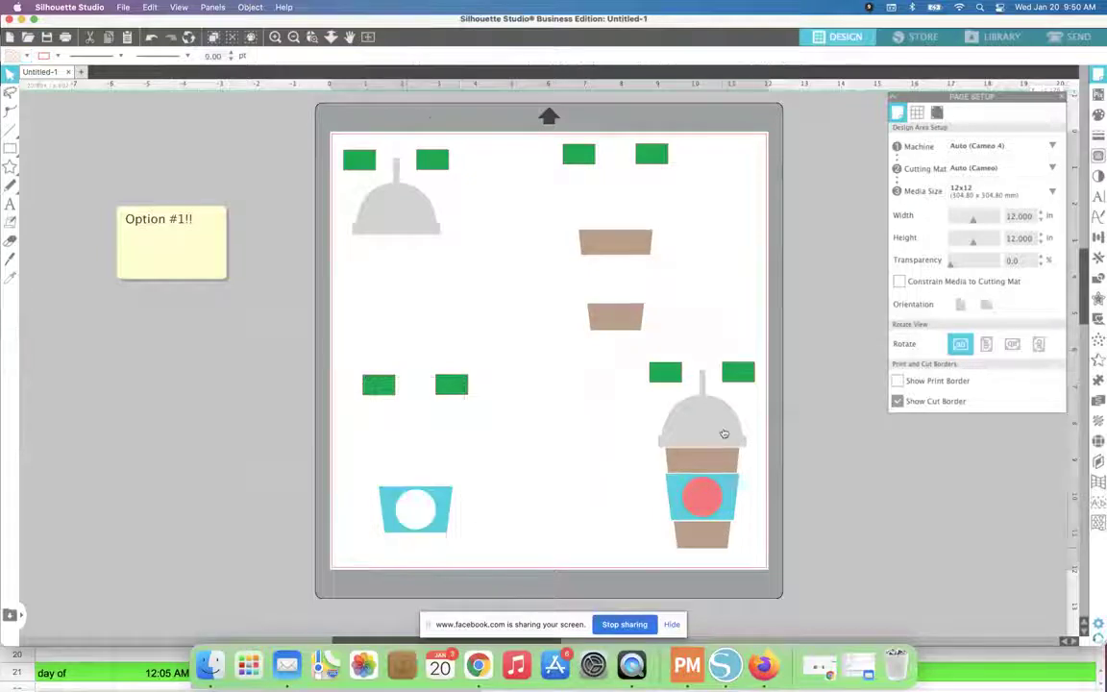
Delete the lid, brown pieces and sleeve from the lower-right cup, keeping the coral circle and green rectangles.
left_click(719, 431)
left_click(706, 463, "shift")
left_click(673, 490, "shift")
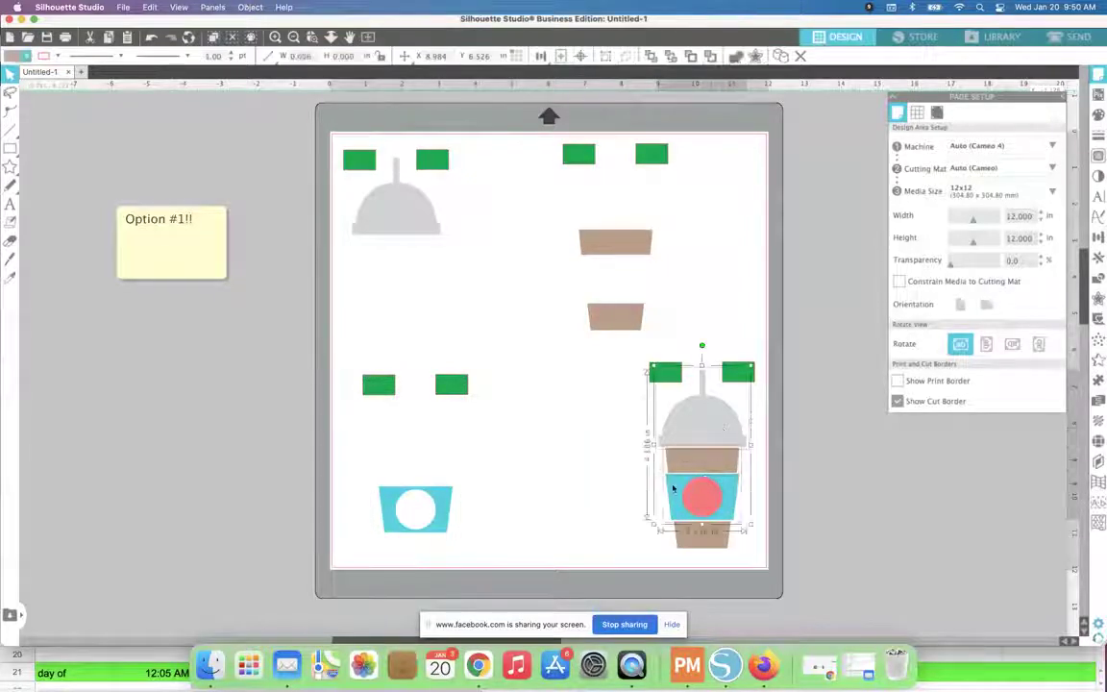
left_click(694, 535, "shift")
key("Delete")
Group each of the four color layers with its own pair of green rectangles.
left_click_drag(646, 351, 781, 544)
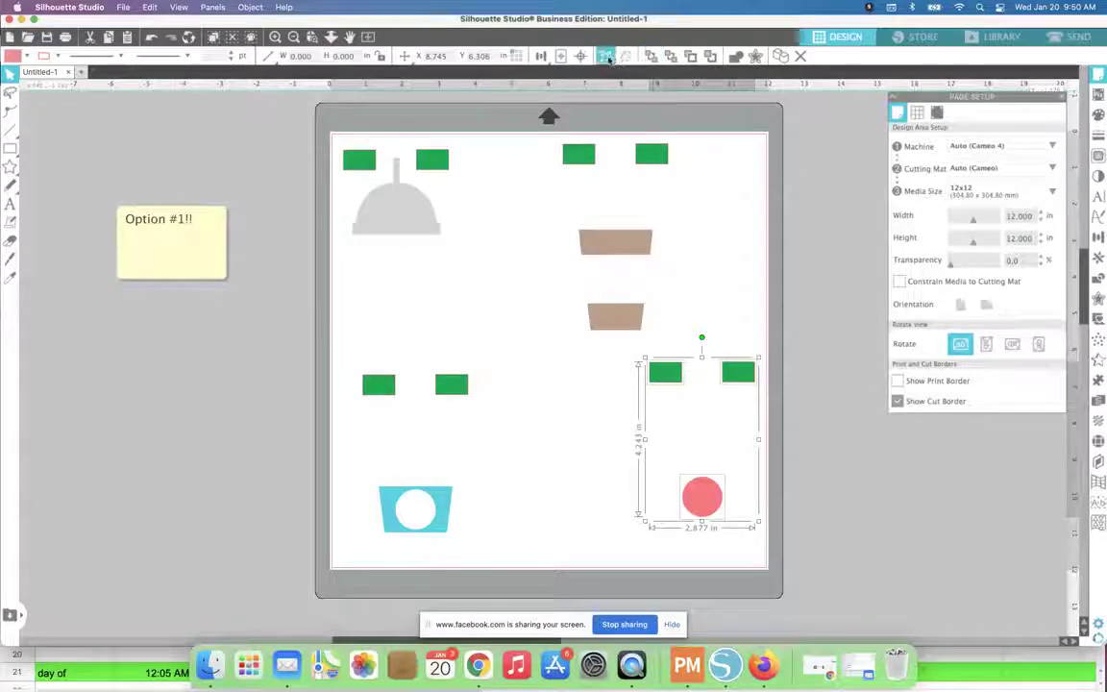
left_click_drag(363, 342, 501, 546)
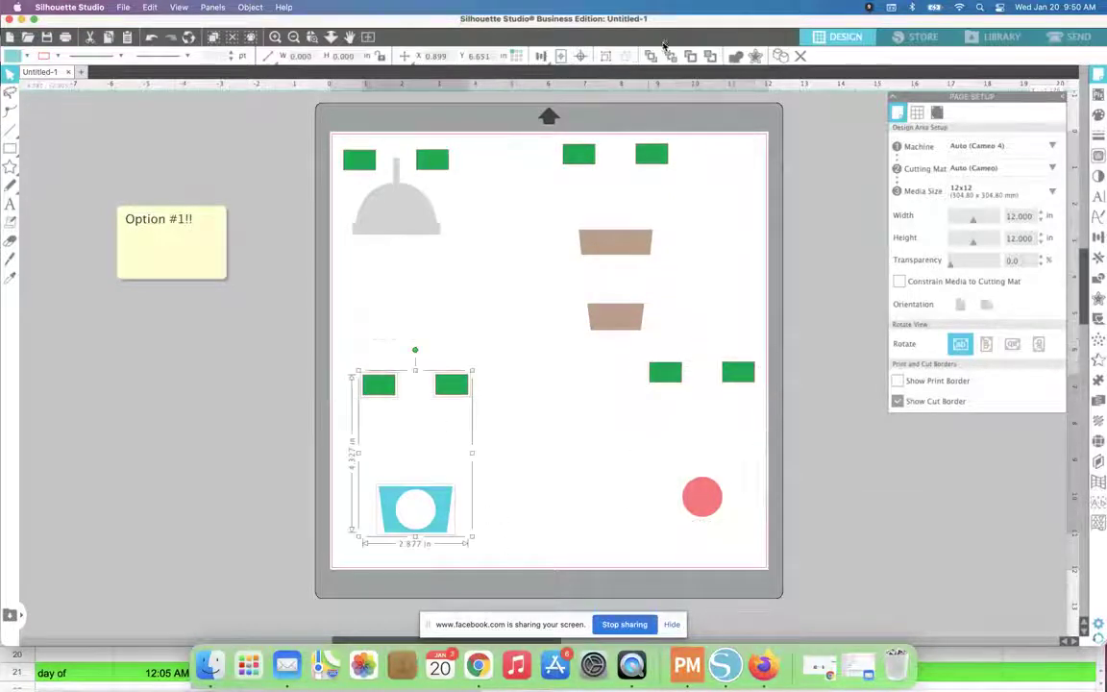
left_click_drag(342, 139, 469, 242)
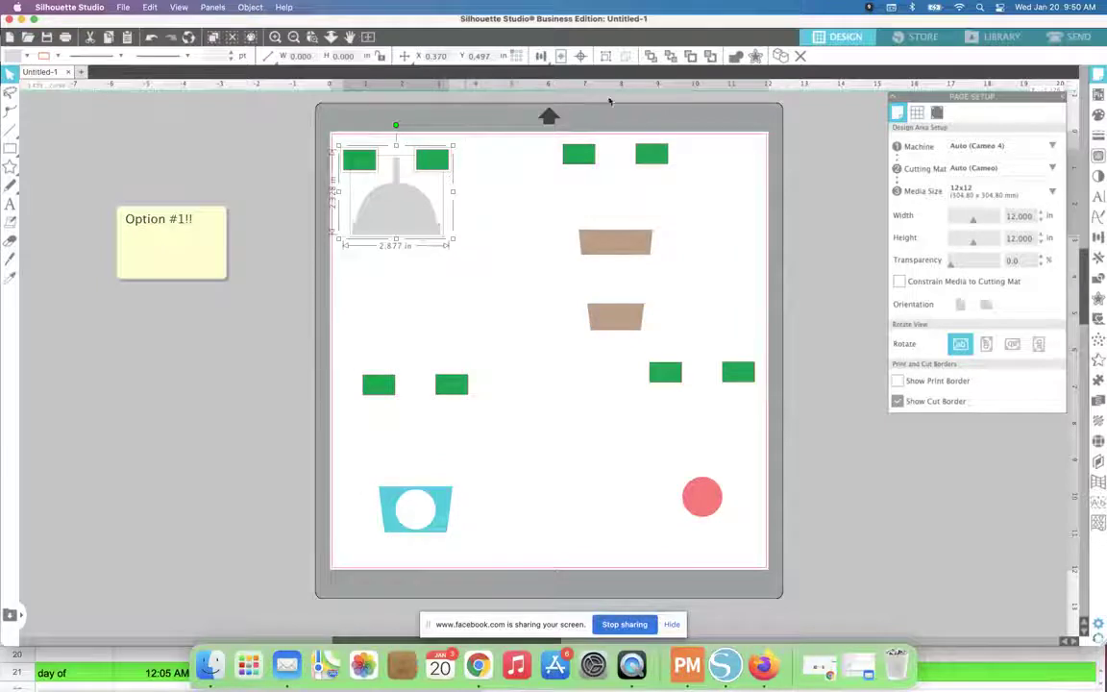
left_click_drag(524, 126, 681, 345)
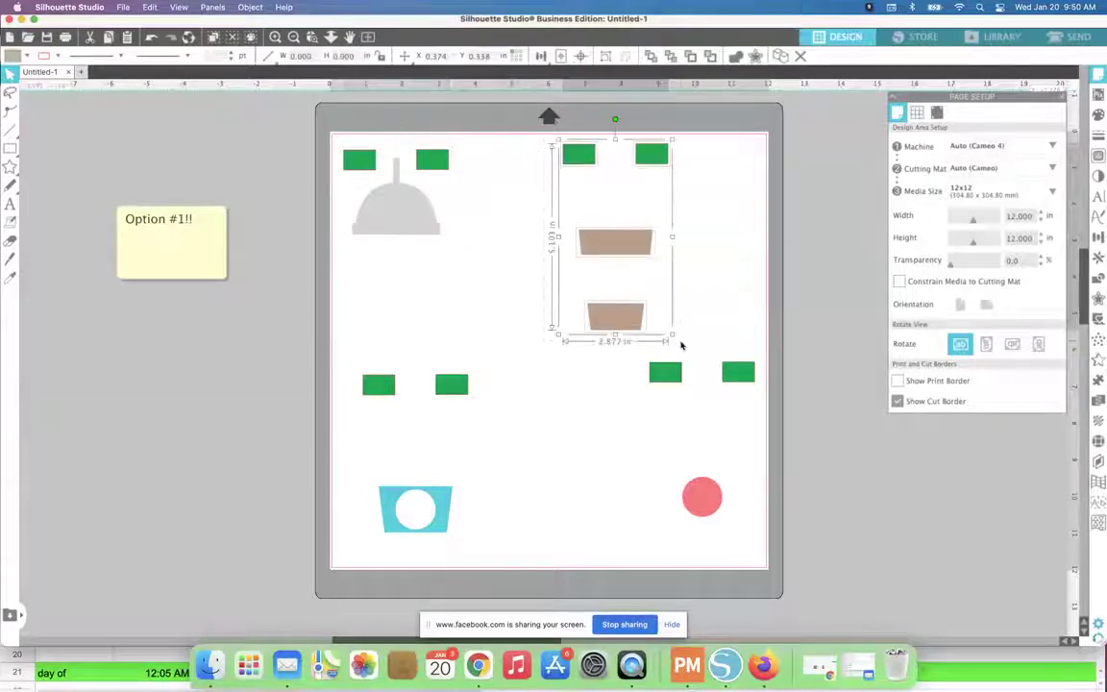
left_click(555, 273)
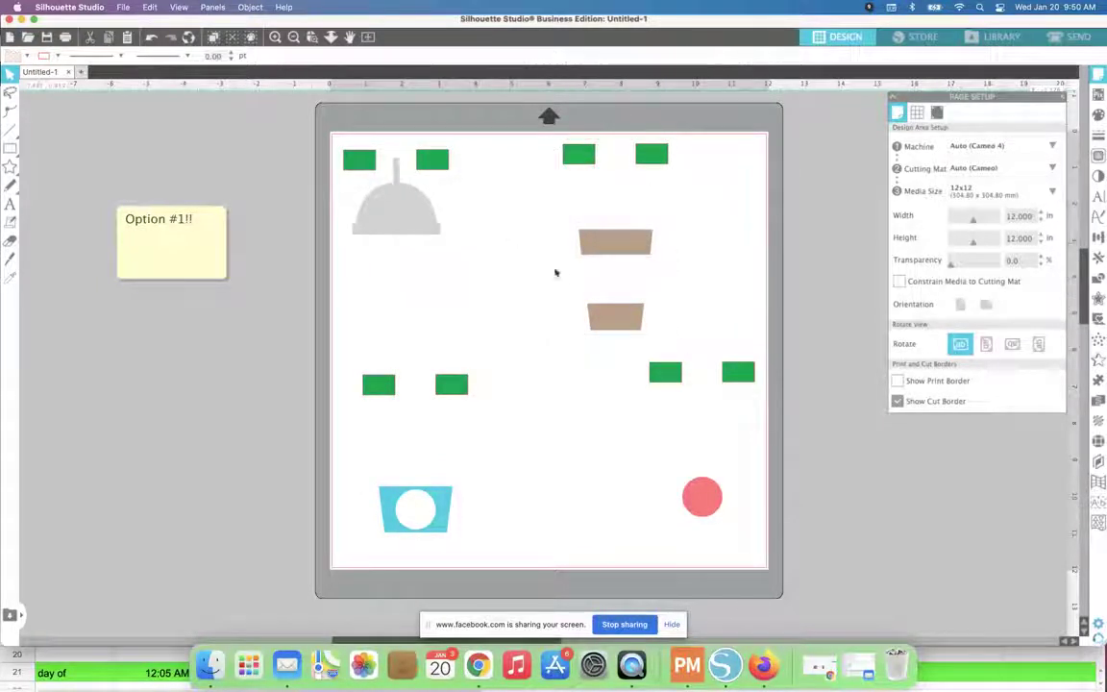
Move the grouped brown pieces and their rectangles closer to the lid group.
left_click(593, 247)
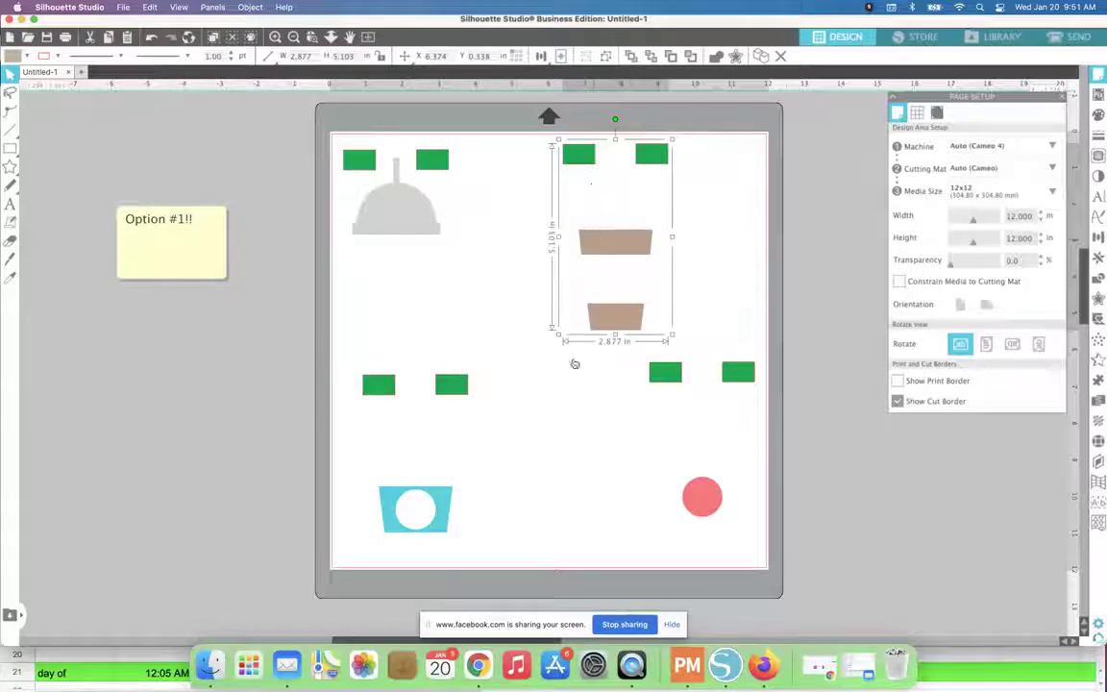
left_click(665, 379)
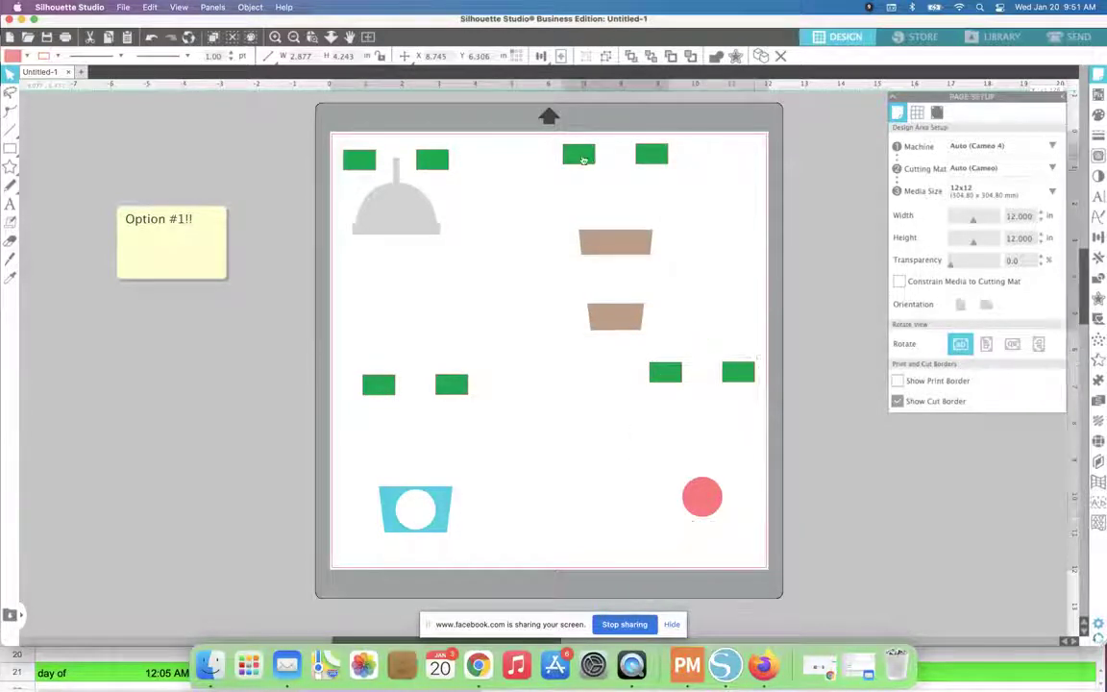
left_click_drag(615, 247, 515, 268)
Select all four layer groups and center them on the page, stacking them over each other.
left_click(348, 139)
key("super+a")
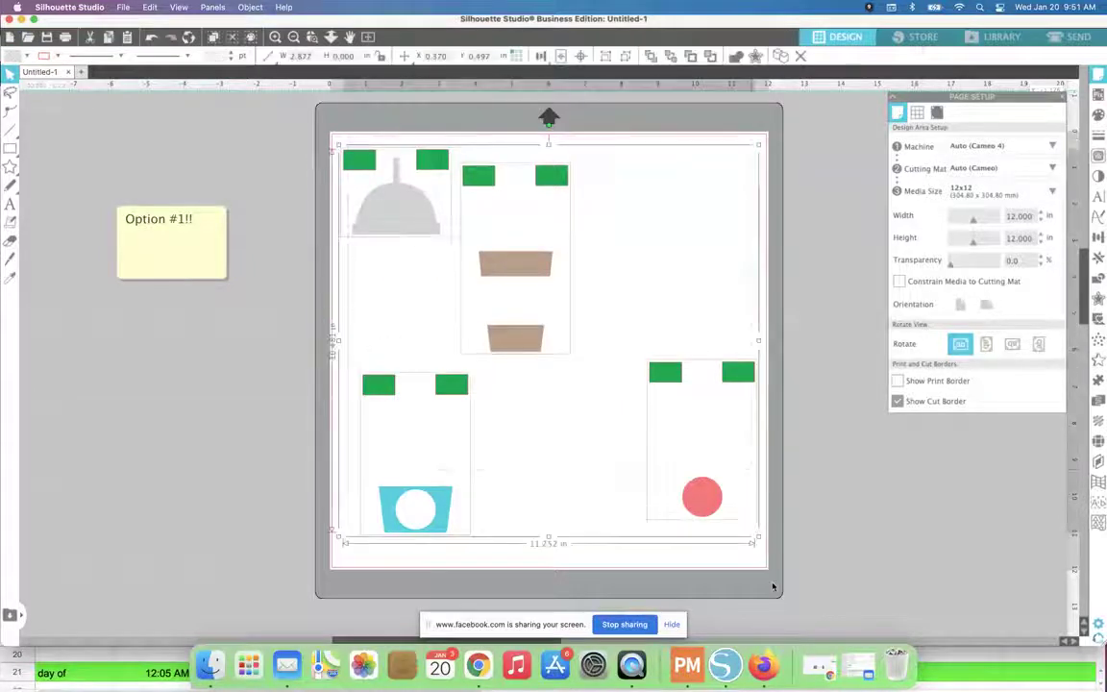
left_click(580, 57)
left_click(607, 314)
left_click_drag(604, 310, 594, 276)
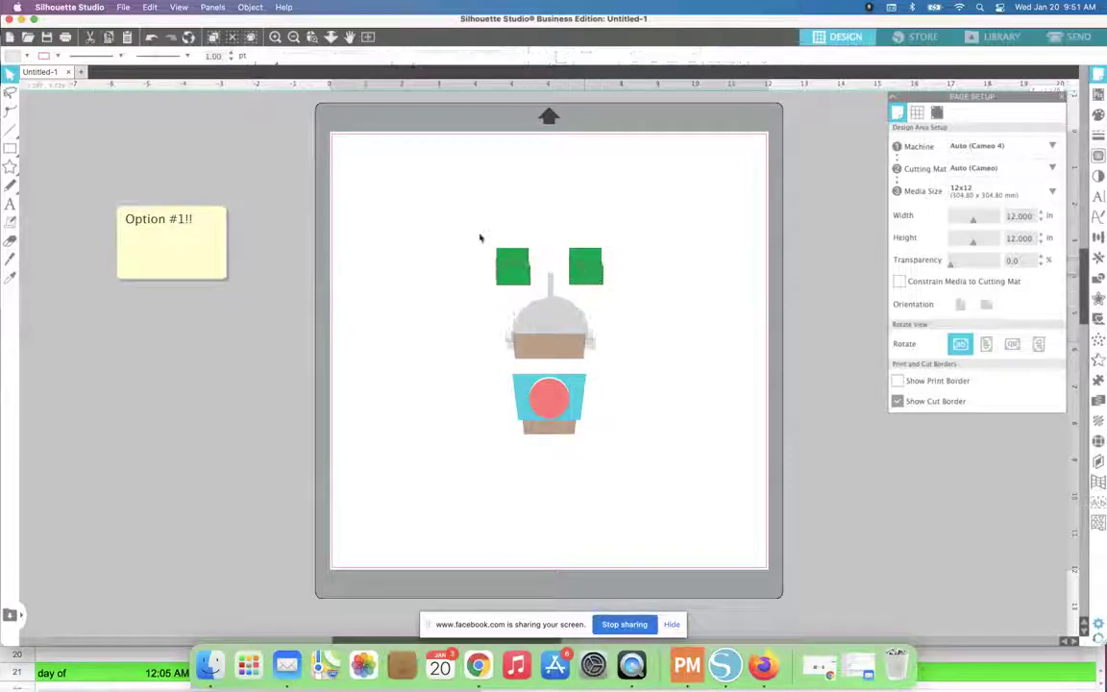
Align the four stacked groups along their top edges, matching up their green rectangles.
left_click_drag(479, 238, 615, 448)
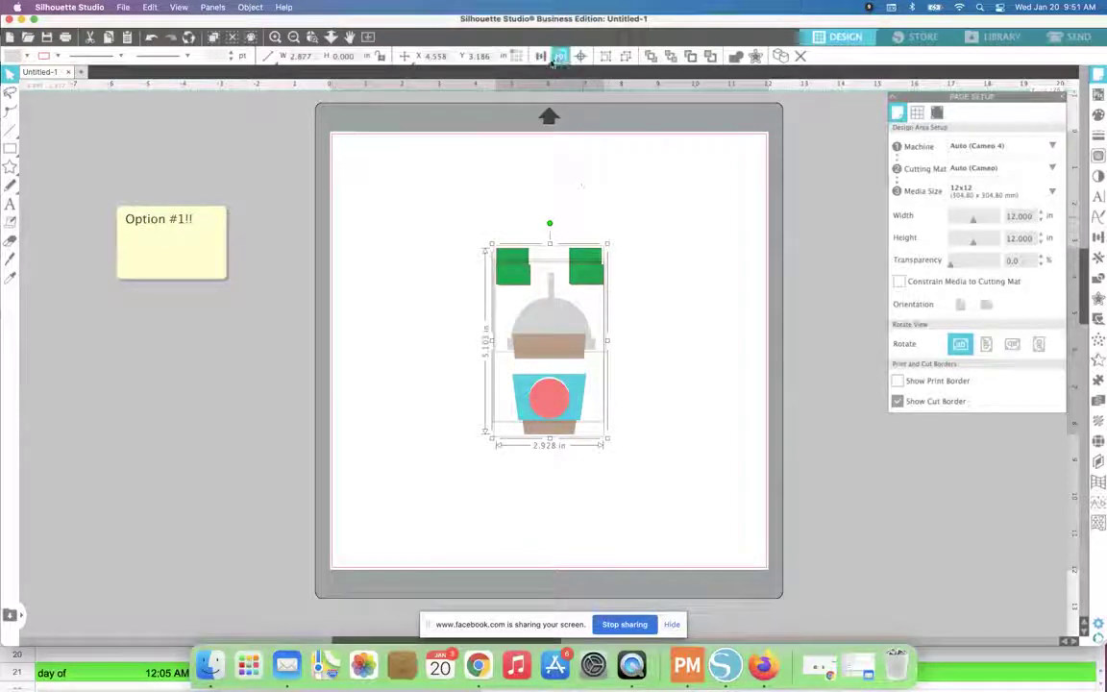
left_click(541, 56)
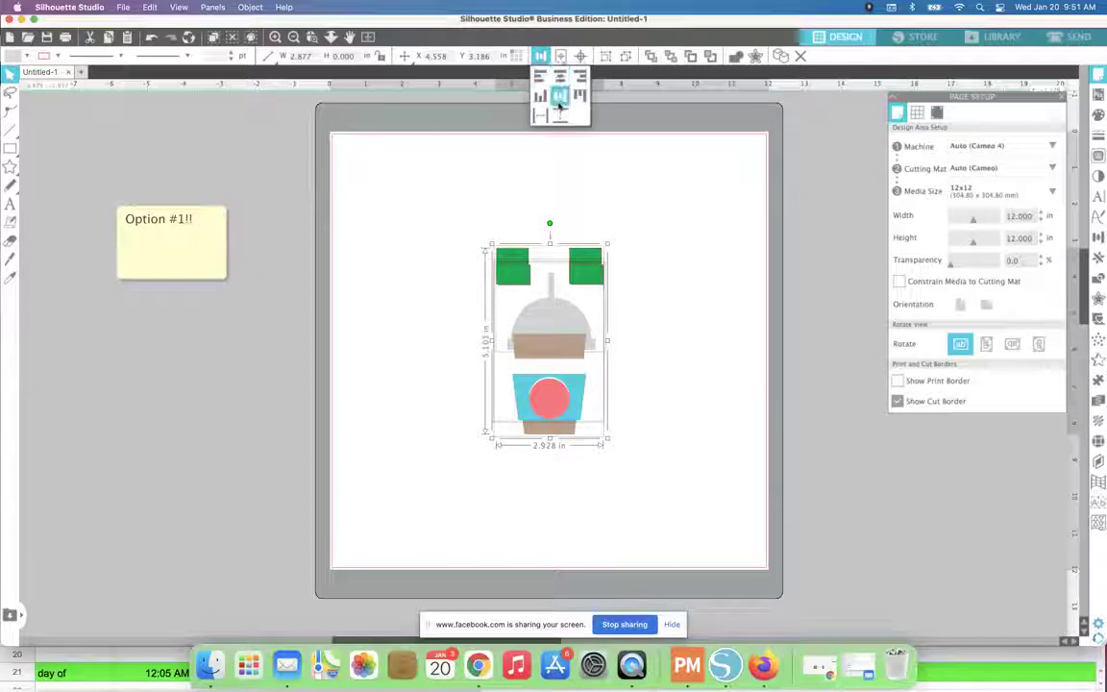
left_click(560, 108)
left_click(640, 234)
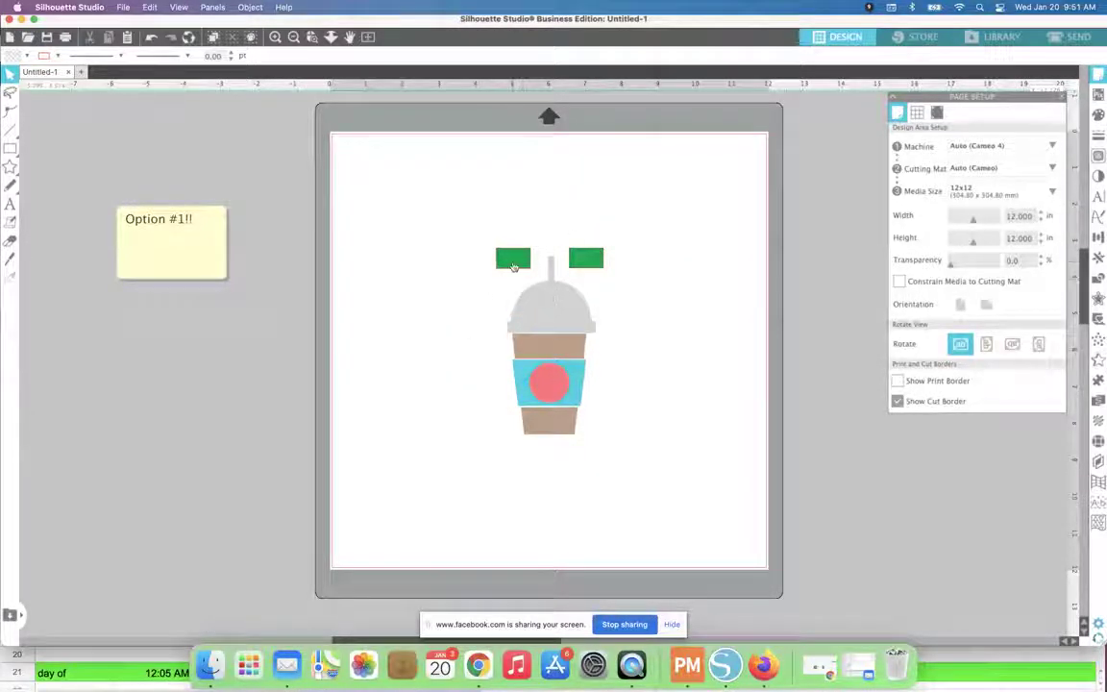
Separate the stacked groups: circle to the page's upper-left, brown pieces to the upper-right, sleeve to the lower-right and lid to the lower-left.
left_click_drag(526, 265, 375, 168)
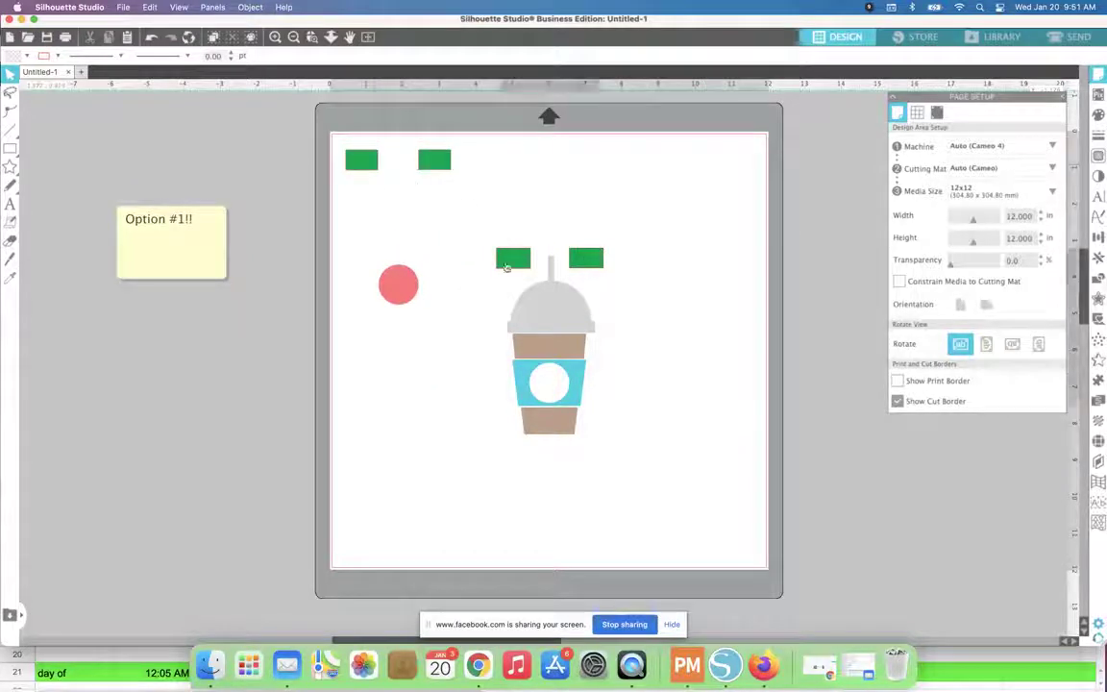
left_click_drag(505, 263, 675, 420)
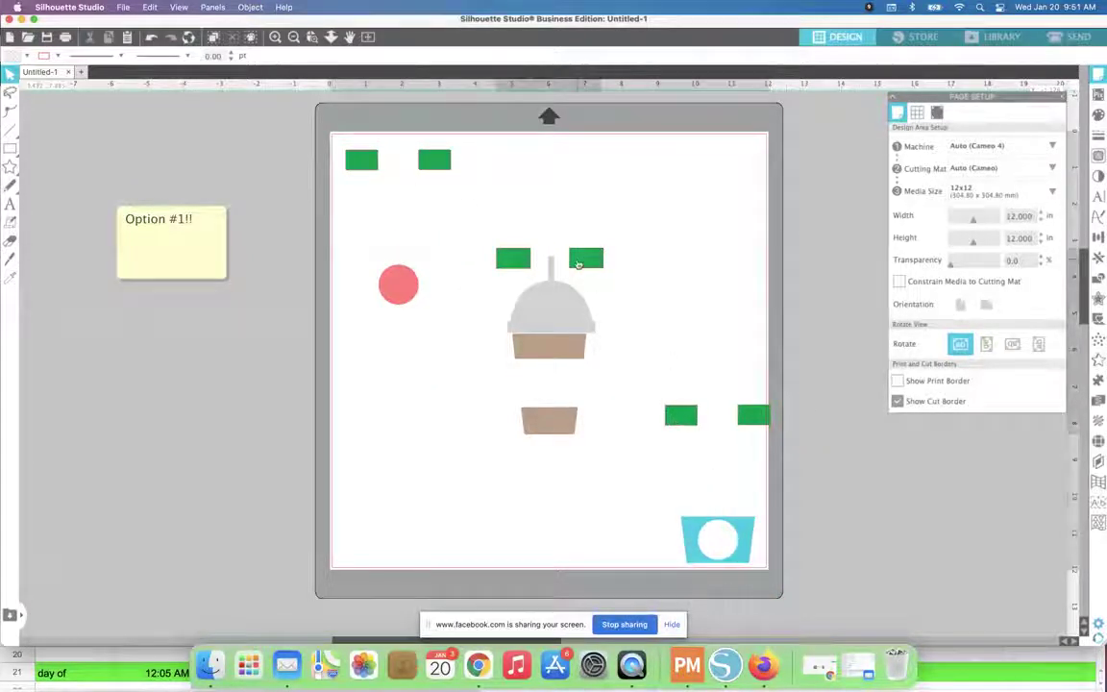
left_click_drag(591, 334, 748, 232)
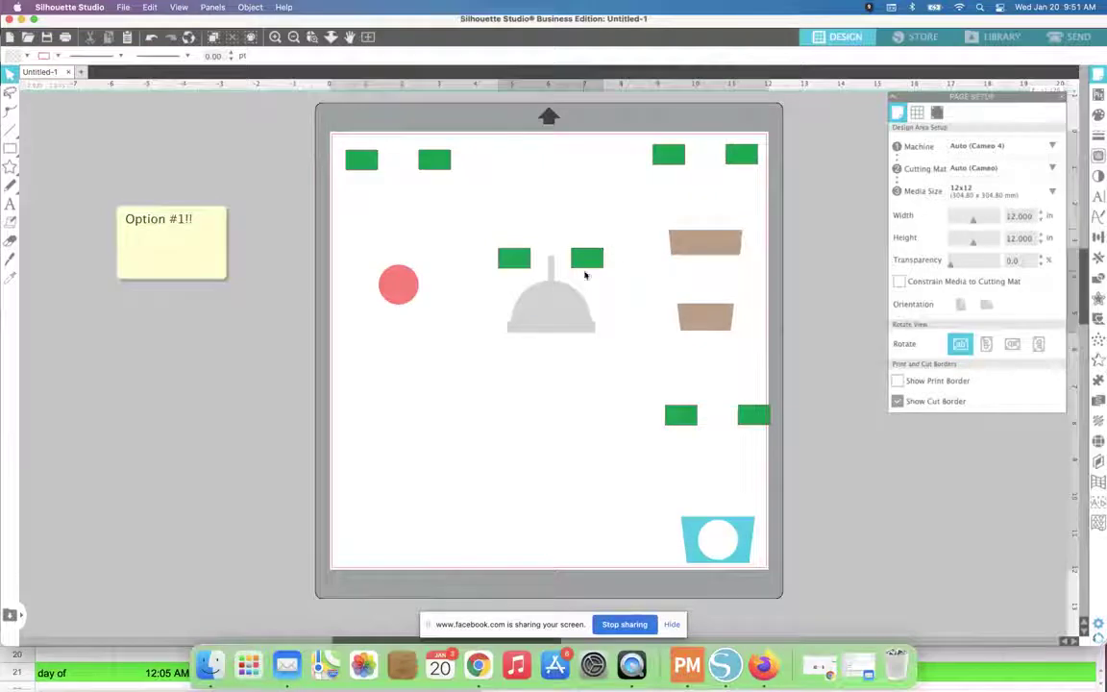
left_click_drag(592, 258, 430, 474)
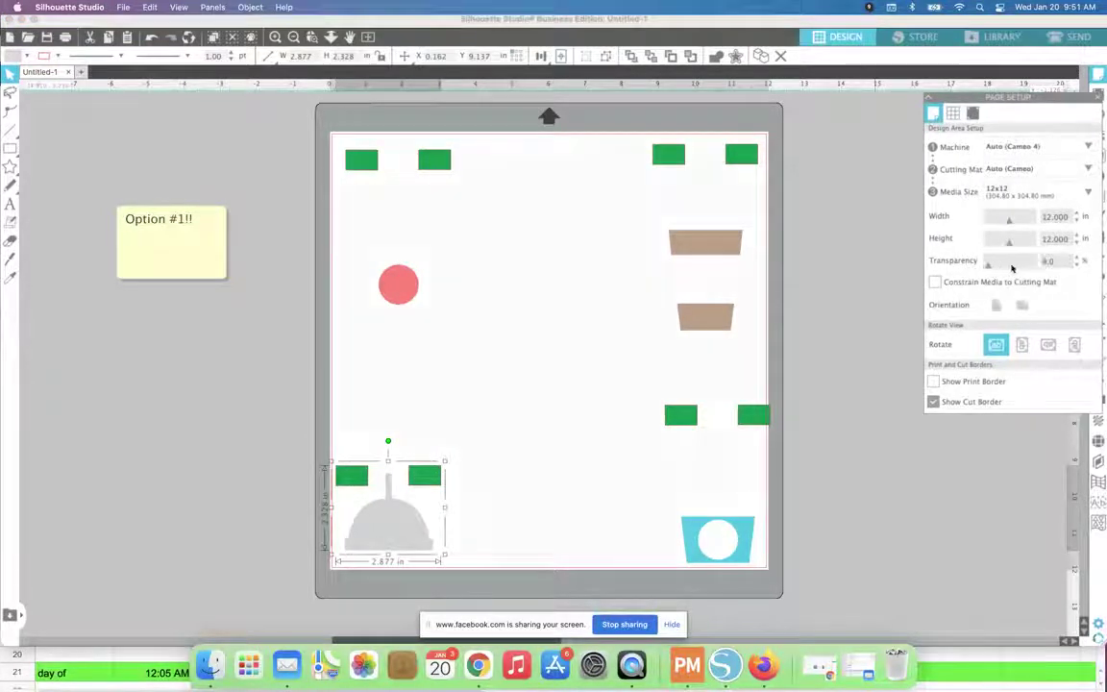
Set the page transparency to 74% to show the cutting mat grid through the design.
left_click_drag(1011, 269, 1021, 261)
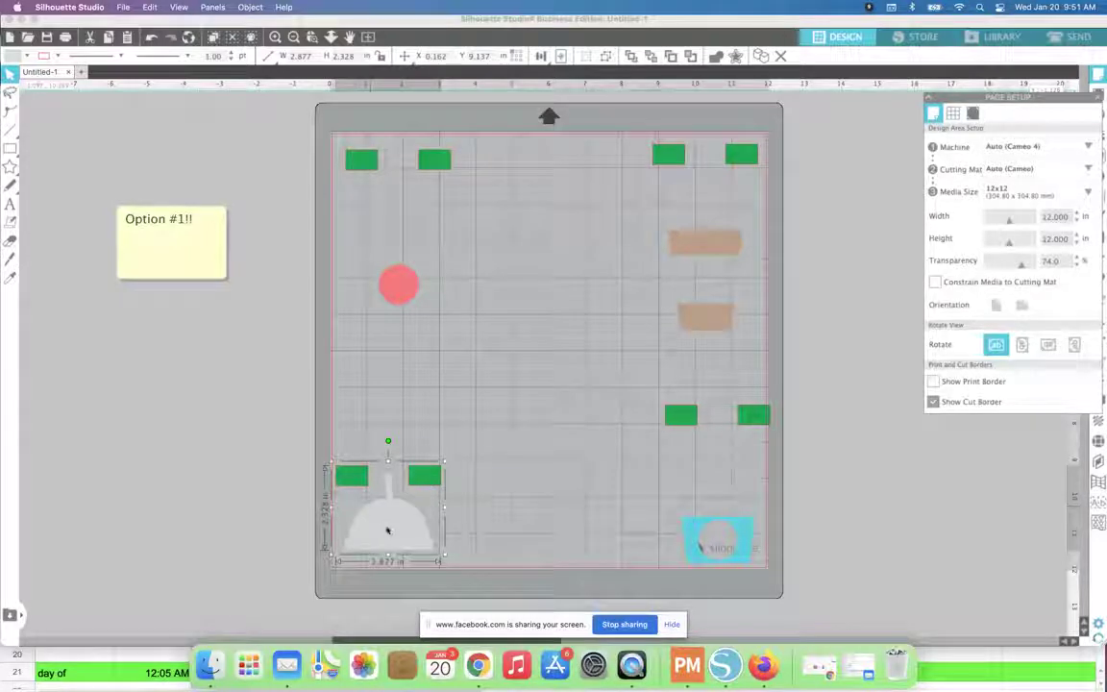
left_click(396, 281)
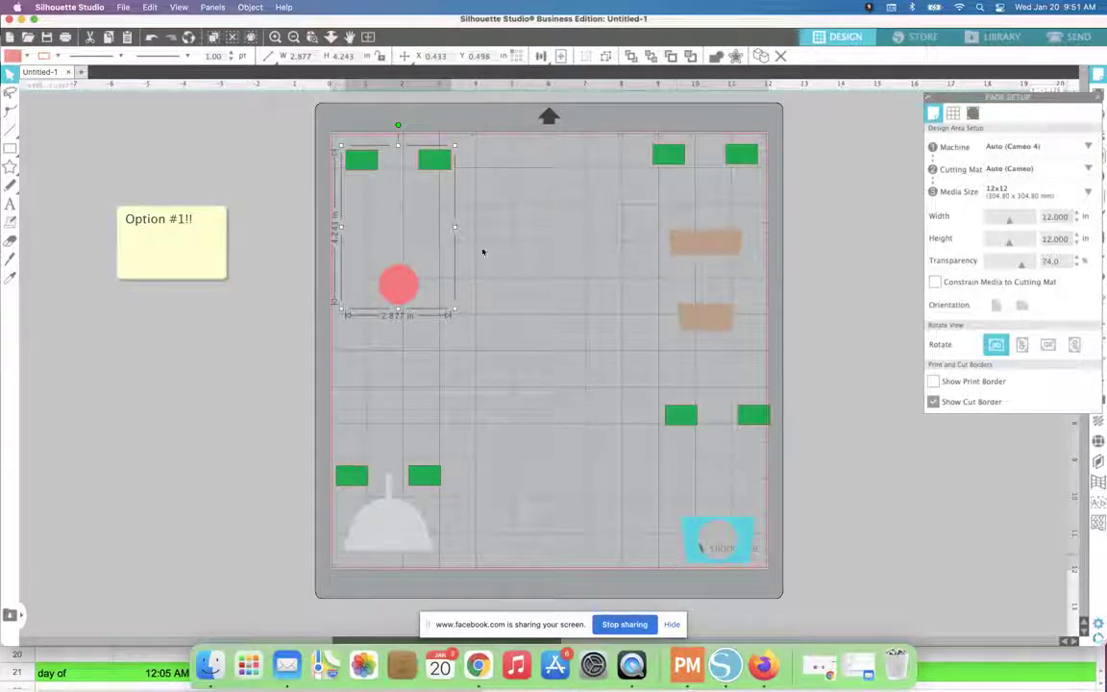
left_click(484, 252)
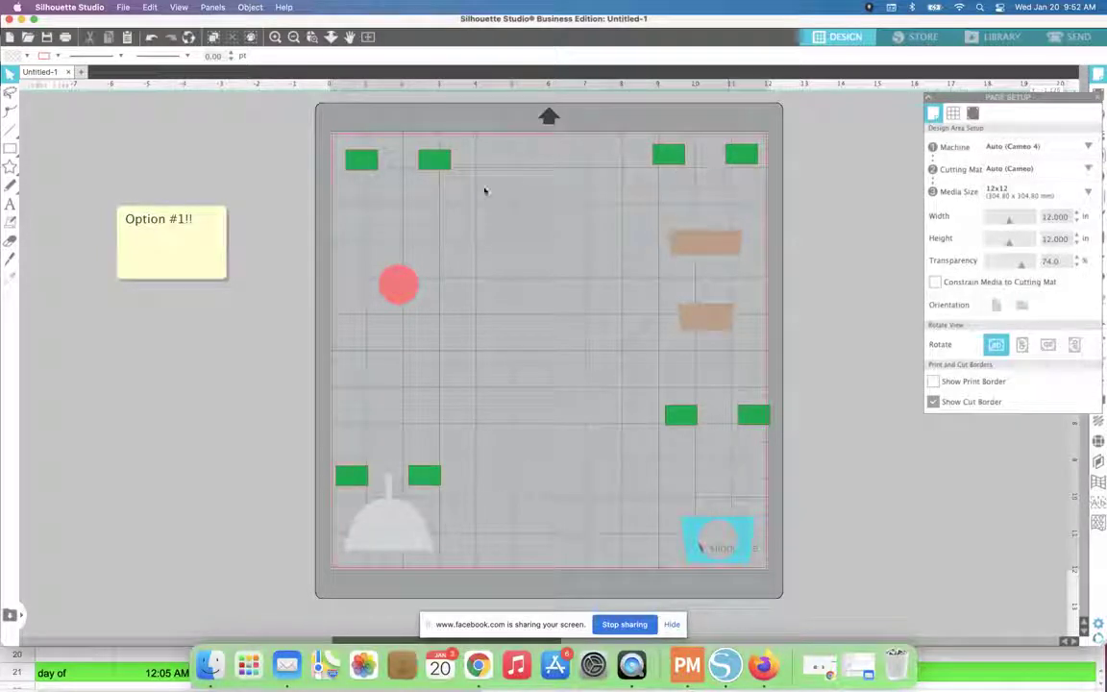
left_click_drag(328, 150, 767, 525)
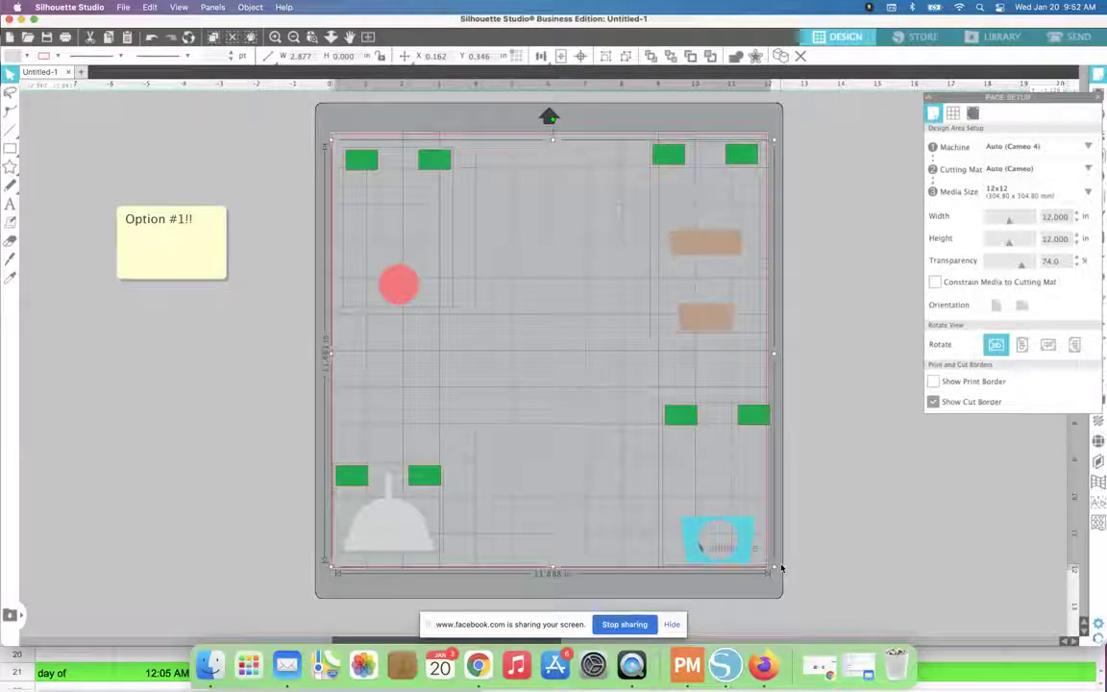
left_click(245, 420)
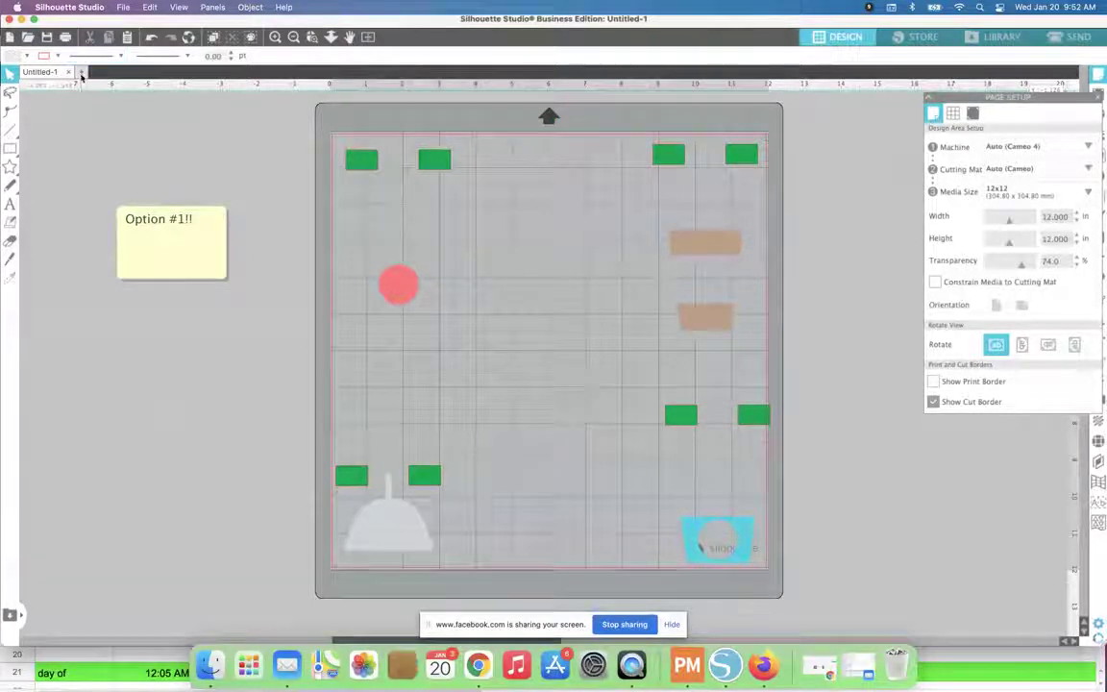
Create a new document and place Coffee Cup 11.svg on its page from the SoFontsy-Coffee-Cup-Monogram folder.
left_click(82, 73)
left_click(211, 665)
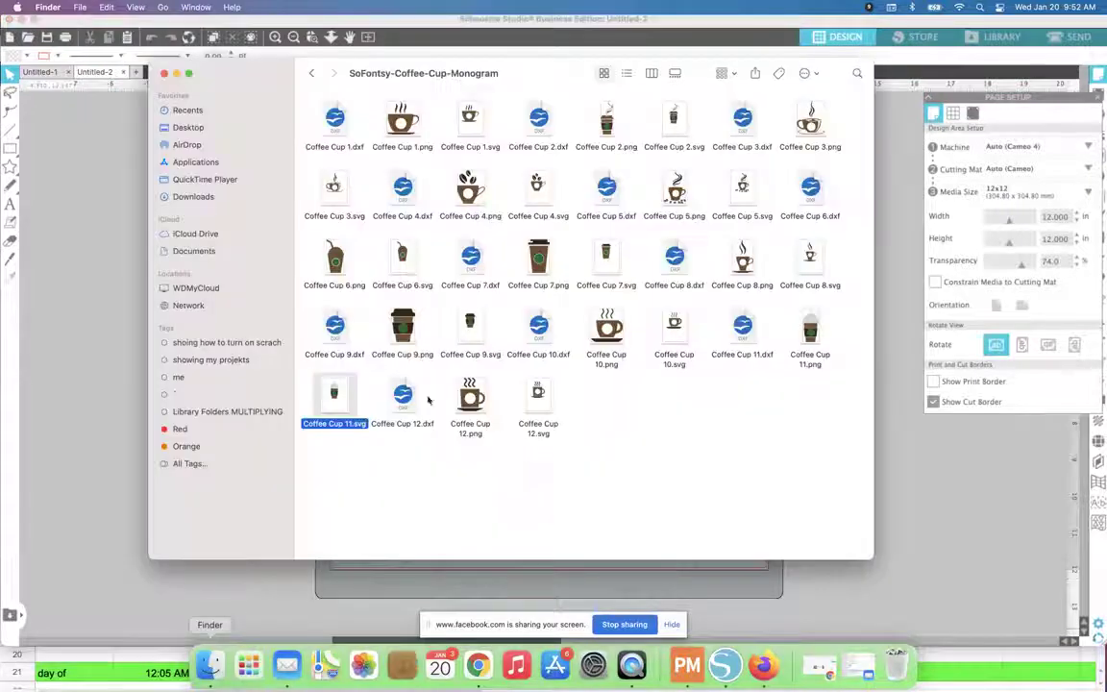
left_click_drag(335, 392, 286, 428)
left_click(145, 423)
left_click_drag(358, 445, 581, 450)
left_click(298, 468)
Add a sticky note reading "OPTION #2" beside the cutting mat.
left_click(10, 203)
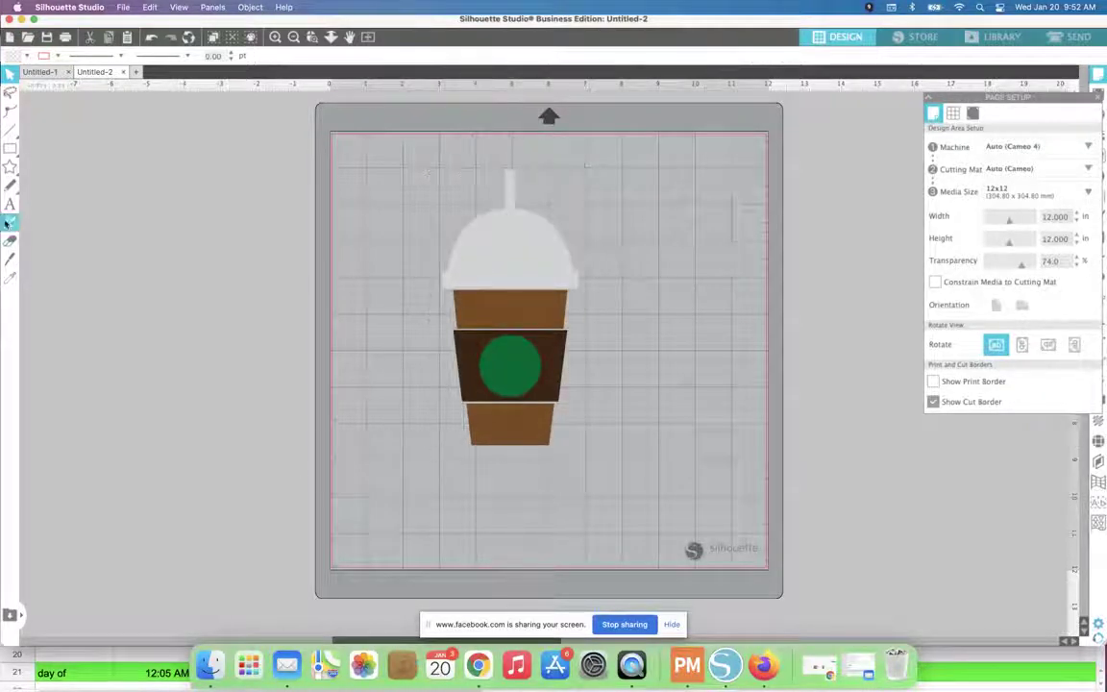
left_click(144, 242)
type("OPTION")
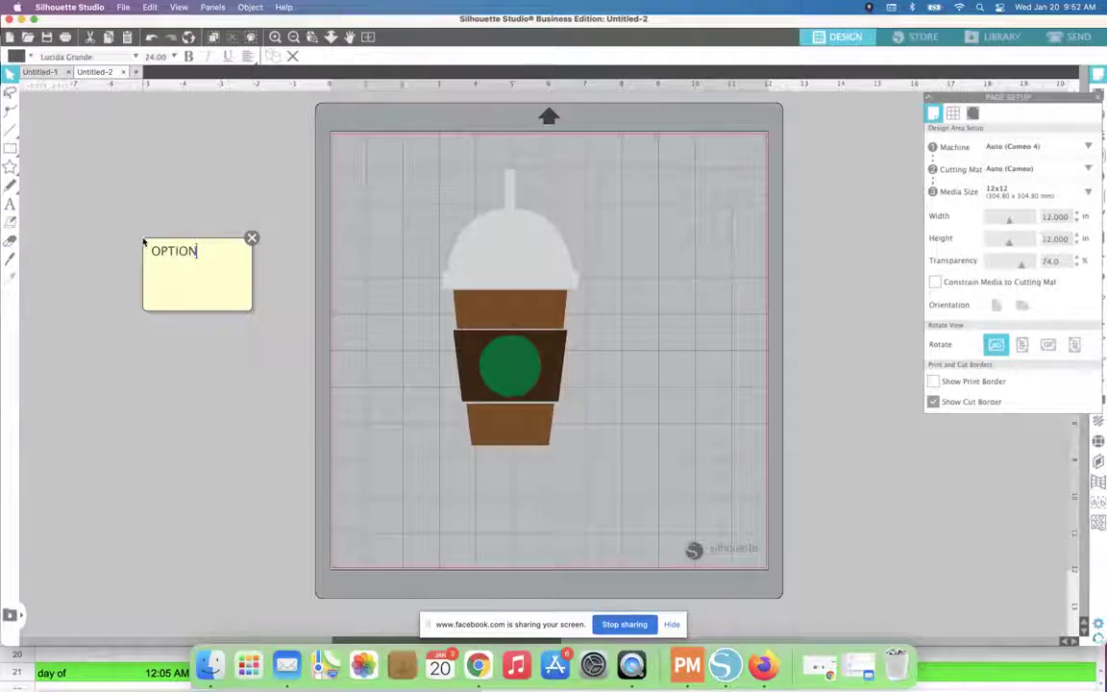
type(" #2")
key("Escape")
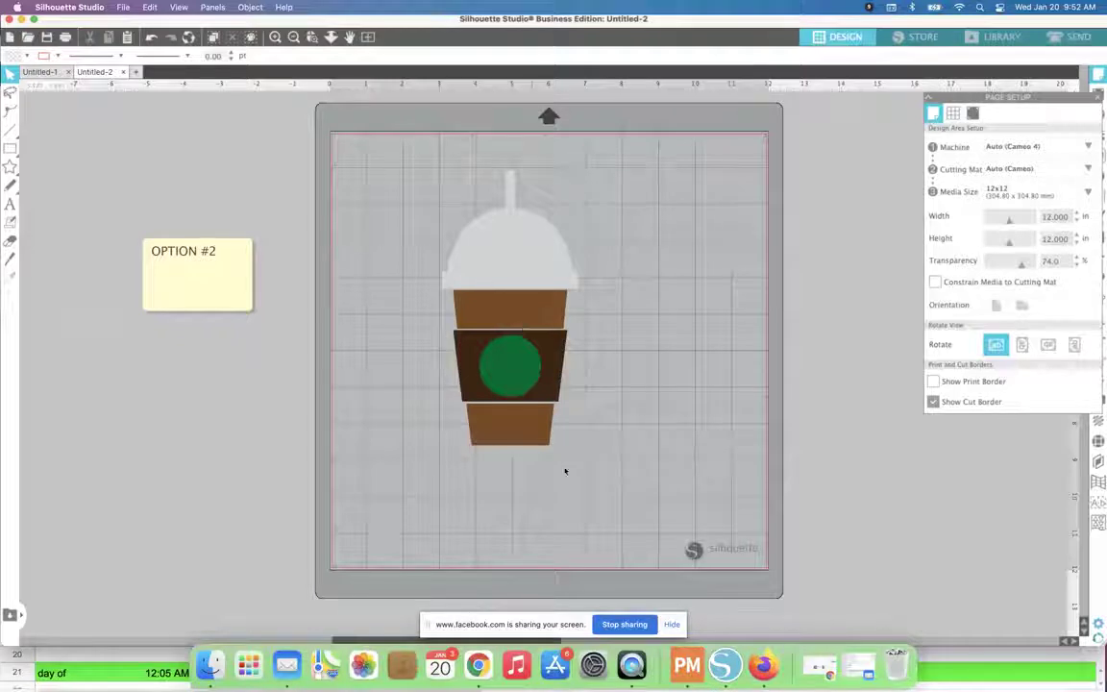
Draw two matching alignment rectangles, about 1.47 by 1.01 in, on either side of the cup's straw.
left_click(9, 147)
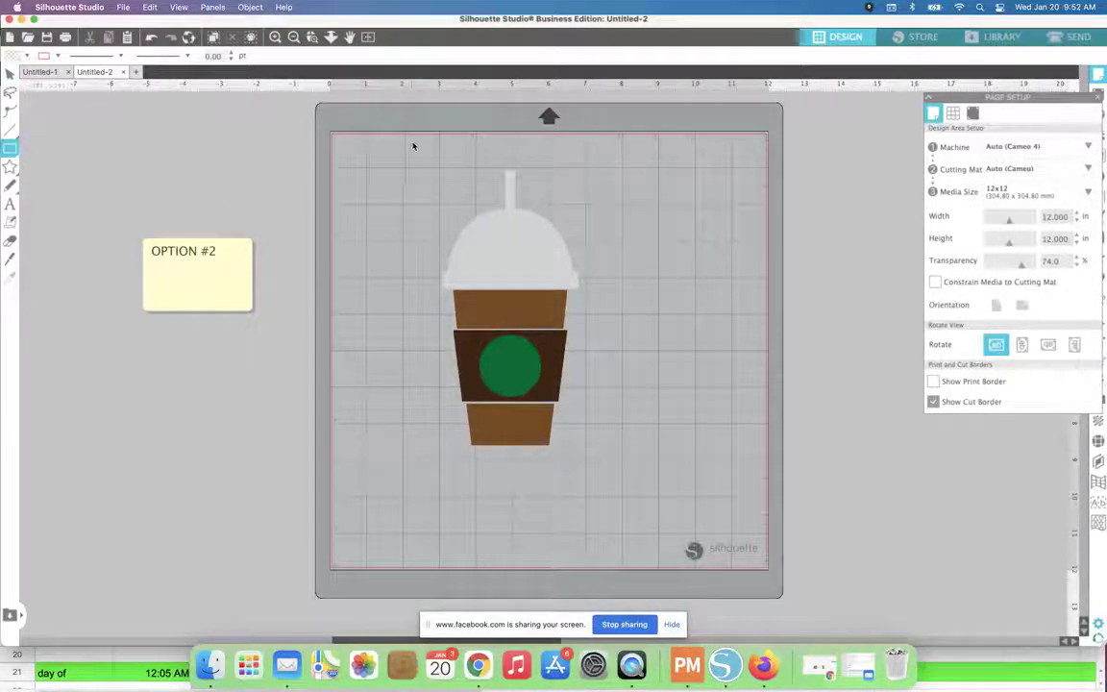
mouse_move(435, 168)
left_mouse_down()
mouse_move(488, 204)
mouse_move(576, 159)
mouse_move(586, 140)
left_mouse_up()
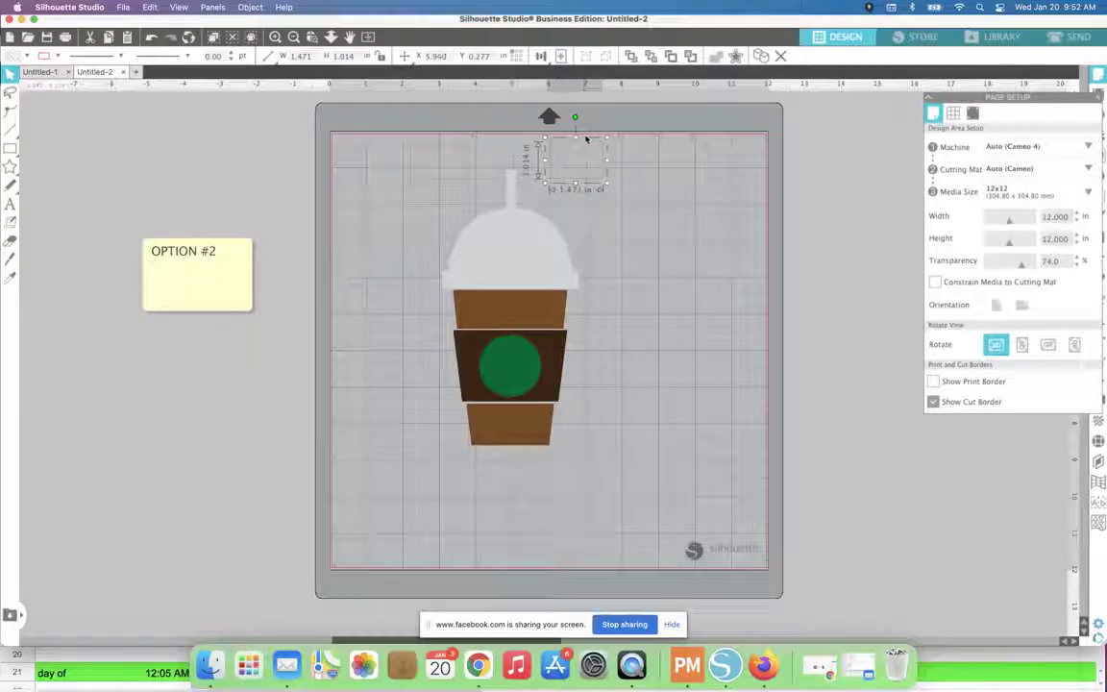
key("Delete")
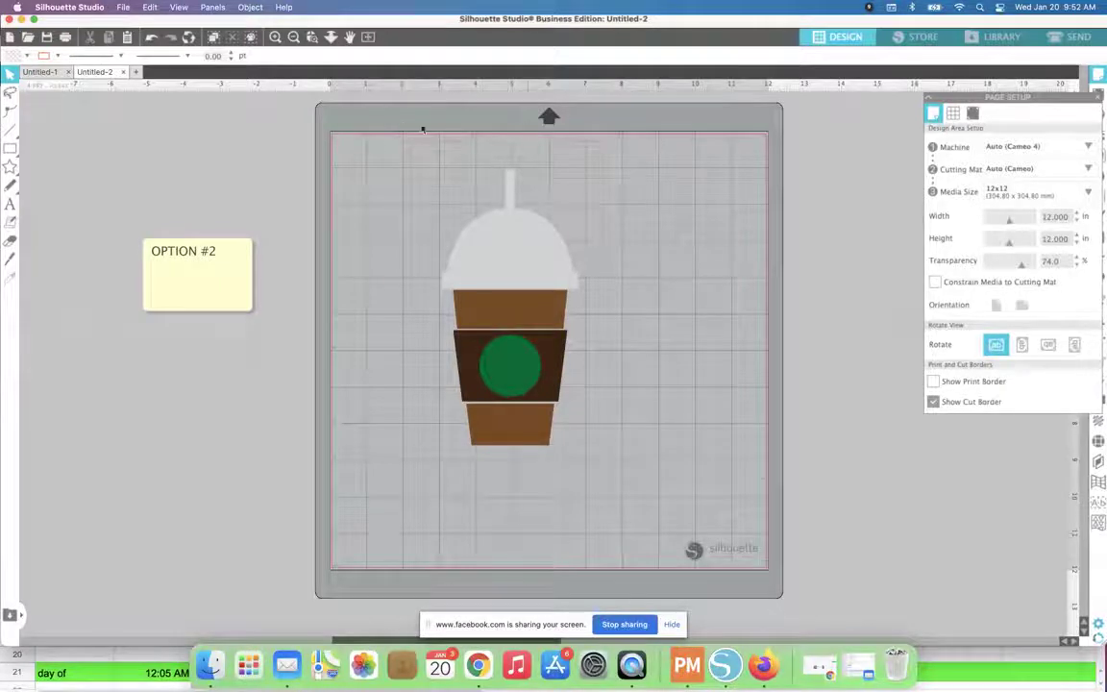
Fill both alignment rectangles with red, a color not used in the cup.
left_click_drag(406, 136, 608, 183)
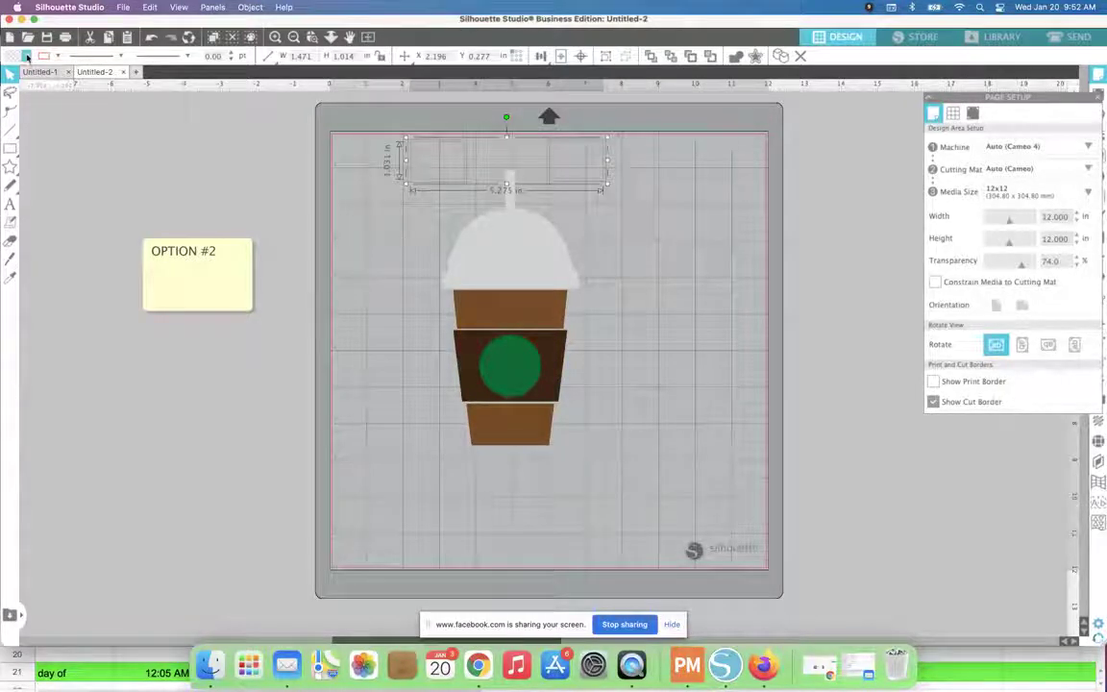
left_click(27, 56)
left_click(26, 74)
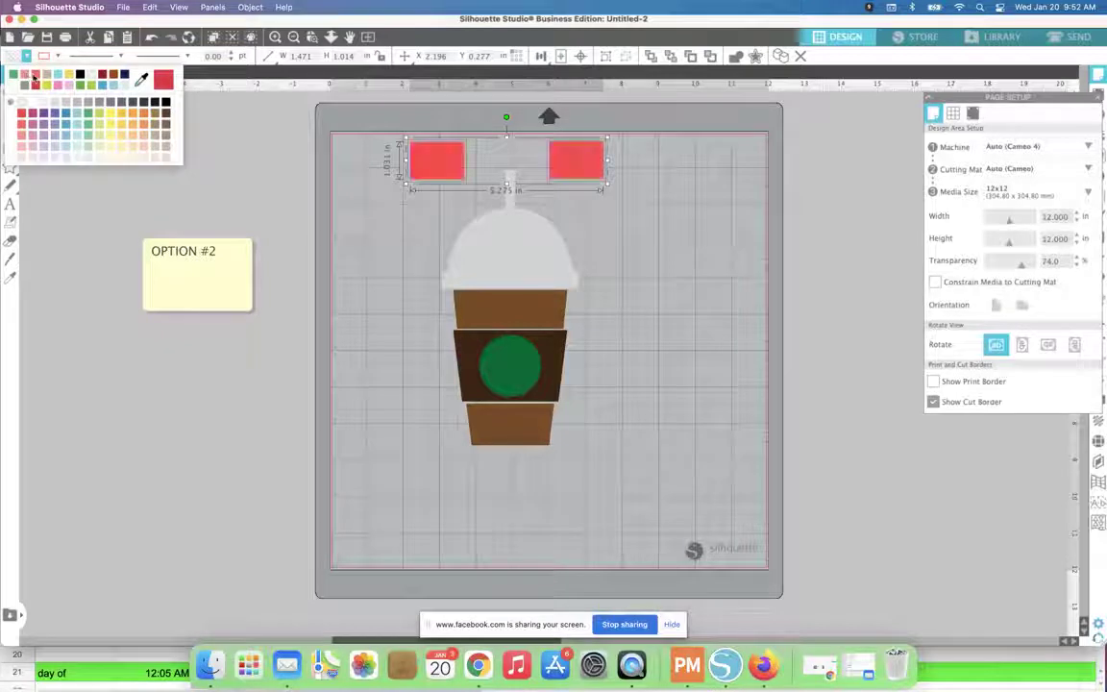
left_click(285, 173)
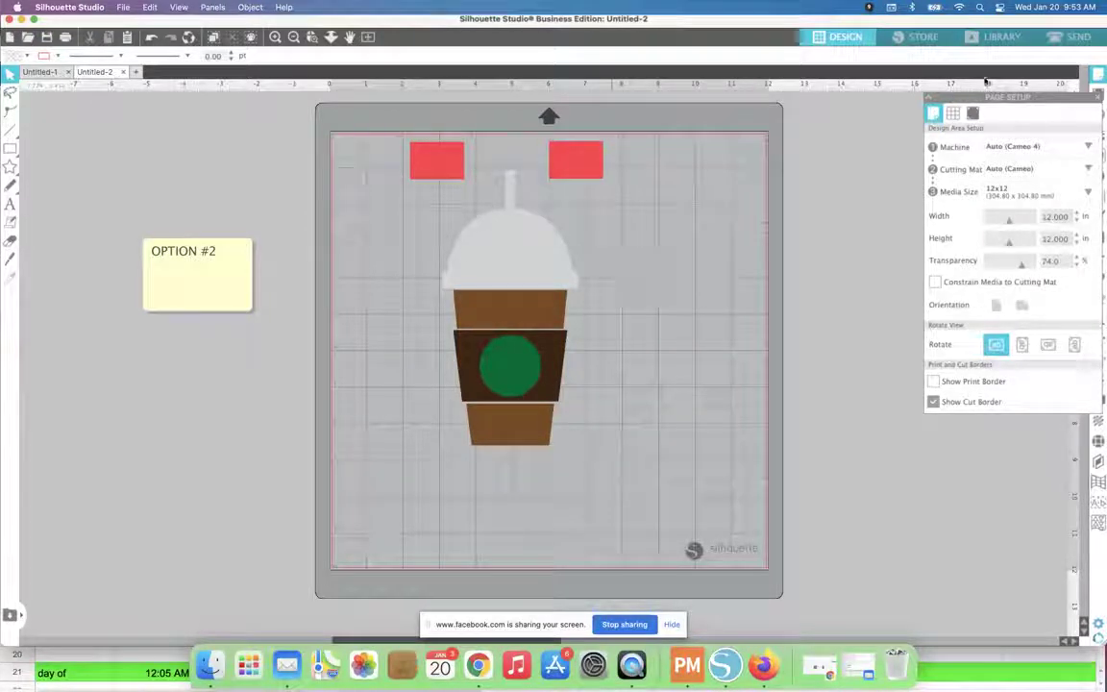
Organize the cut job by fill color in the send settings and look through the materials for the light brown layer.
left_click(1067, 38)
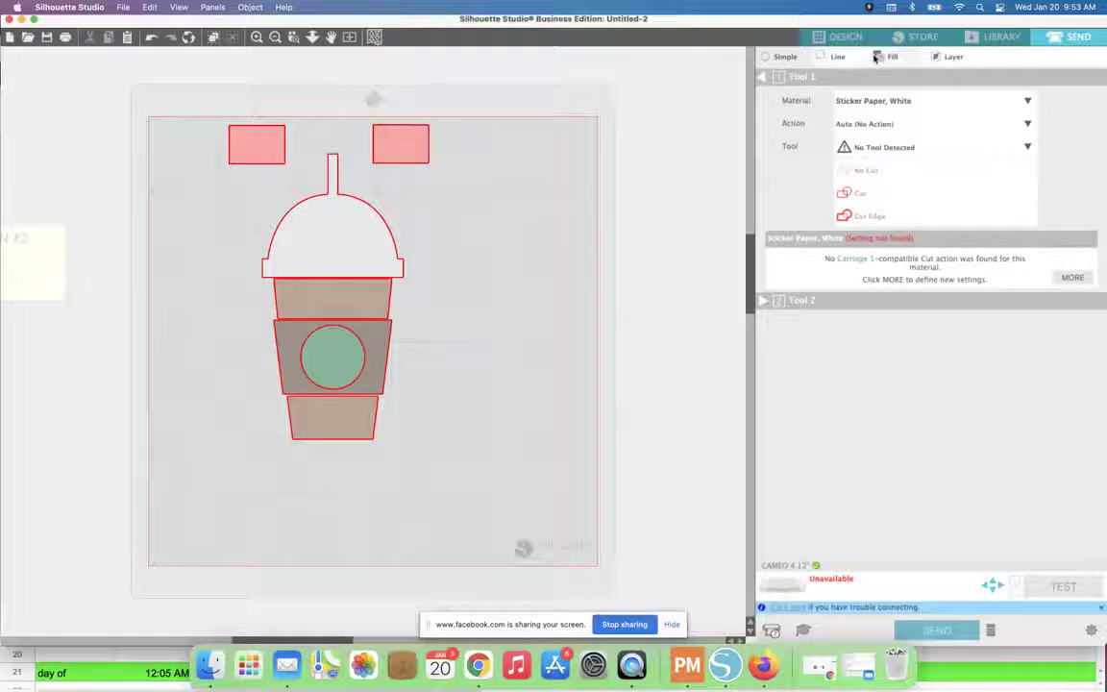
left_click(882, 57)
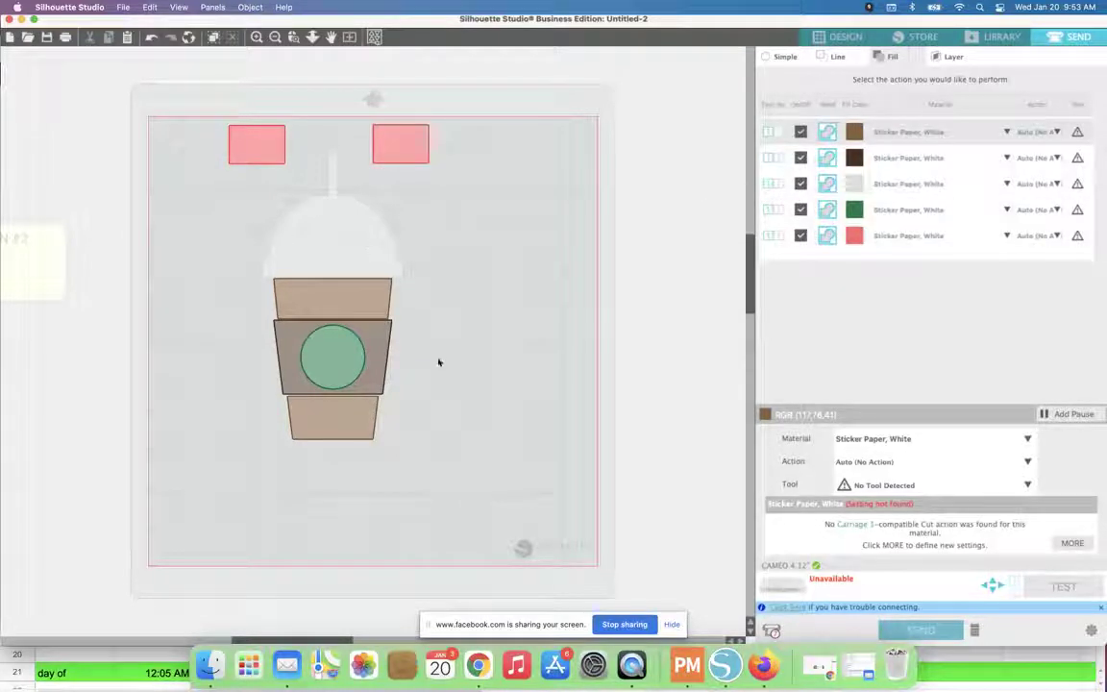
left_click(802, 238)
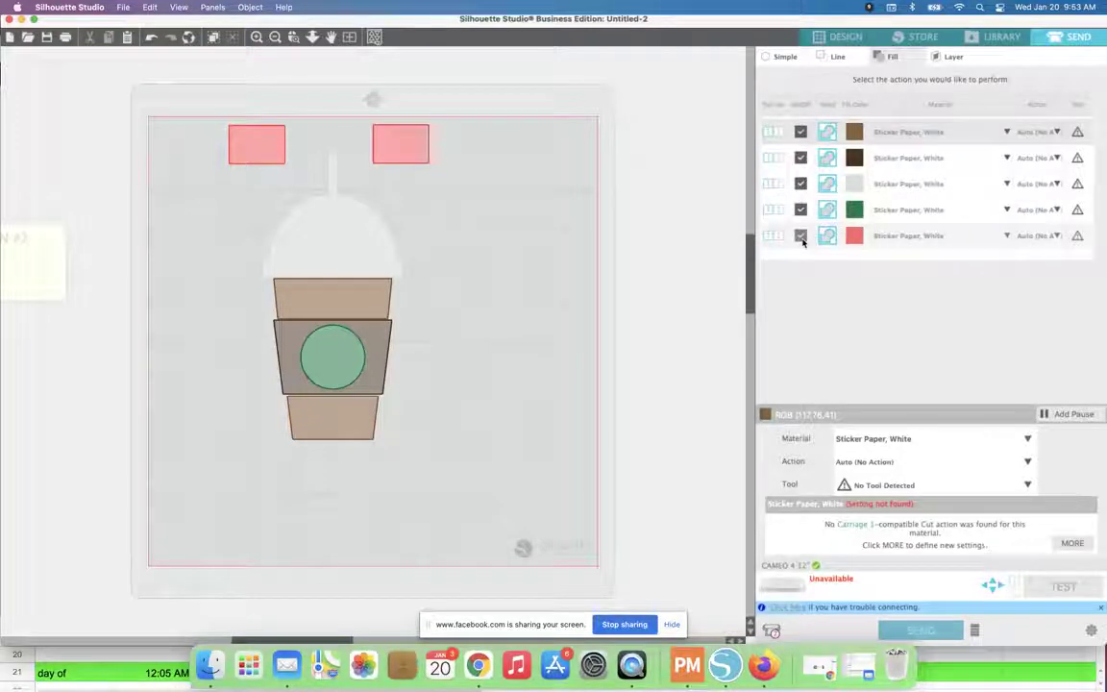
left_click(801, 237)
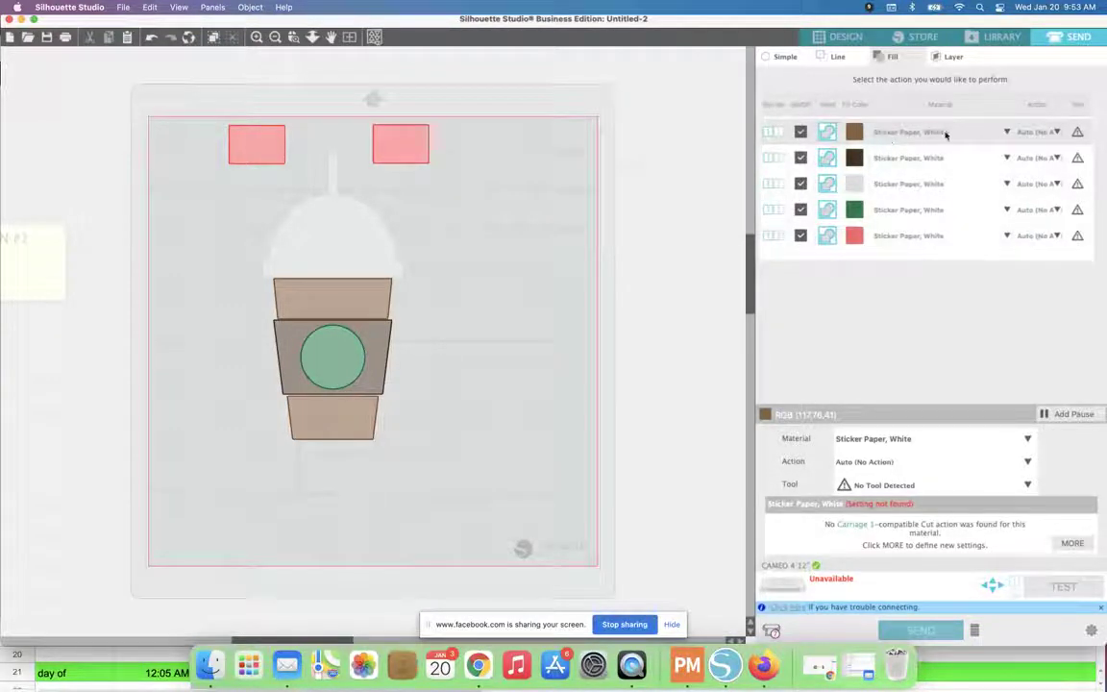
left_click(1004, 133)
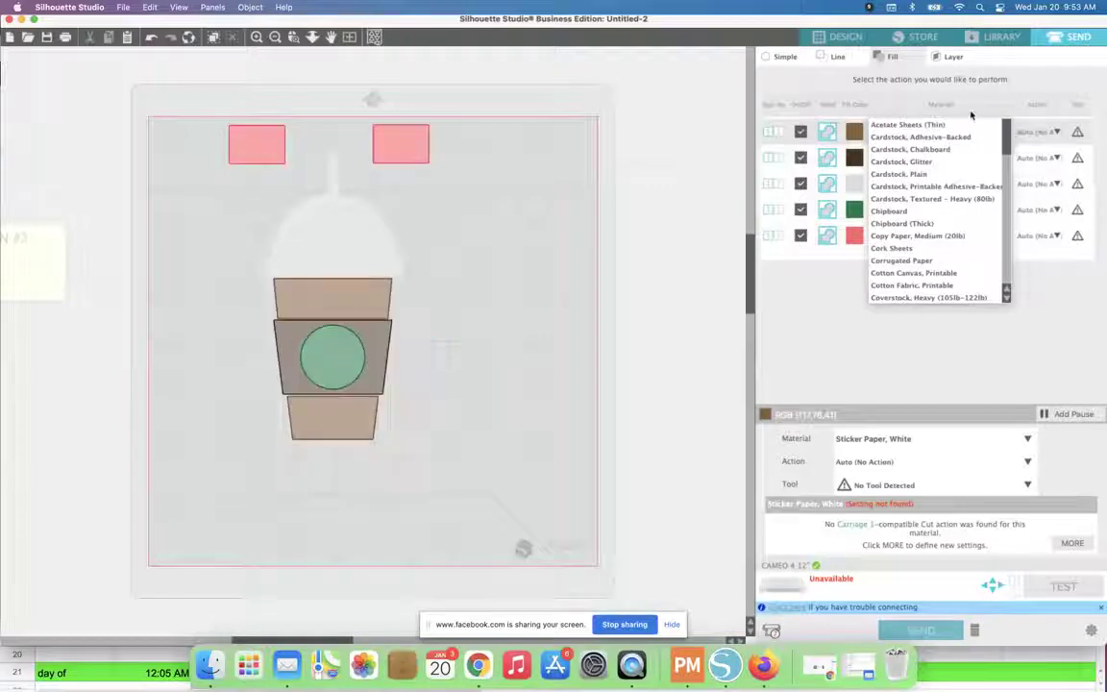
left_click(870, 341)
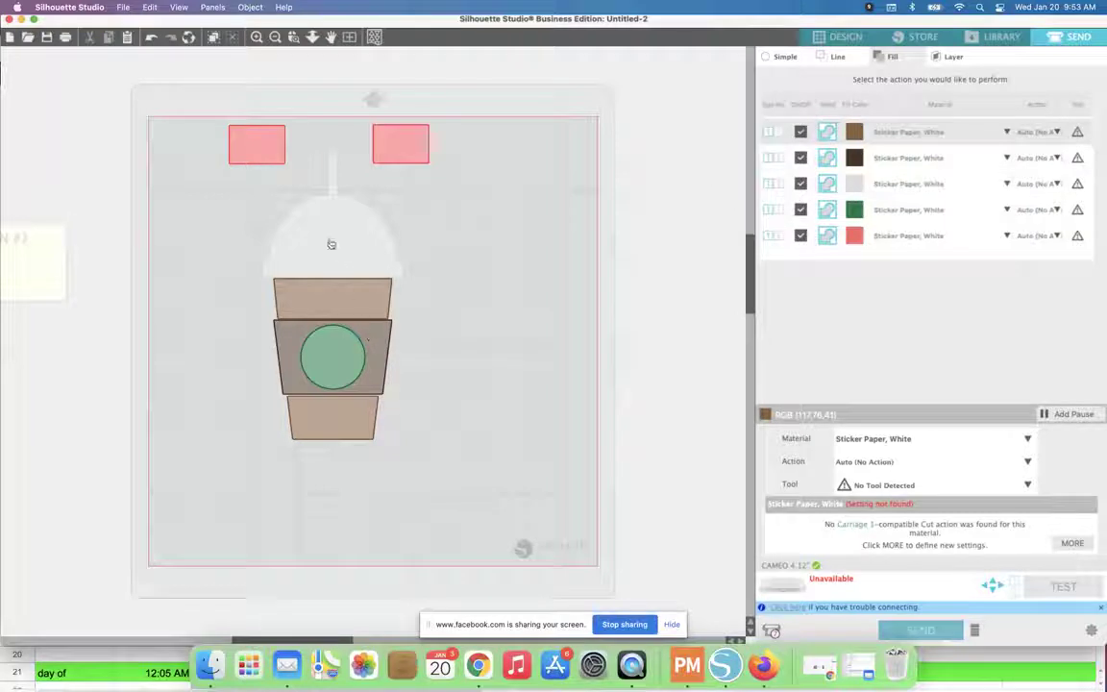
Turn off cutting for the light brown, dark brown and green fills, keeping the gray lid and red rectangles on.
left_click(801, 132)
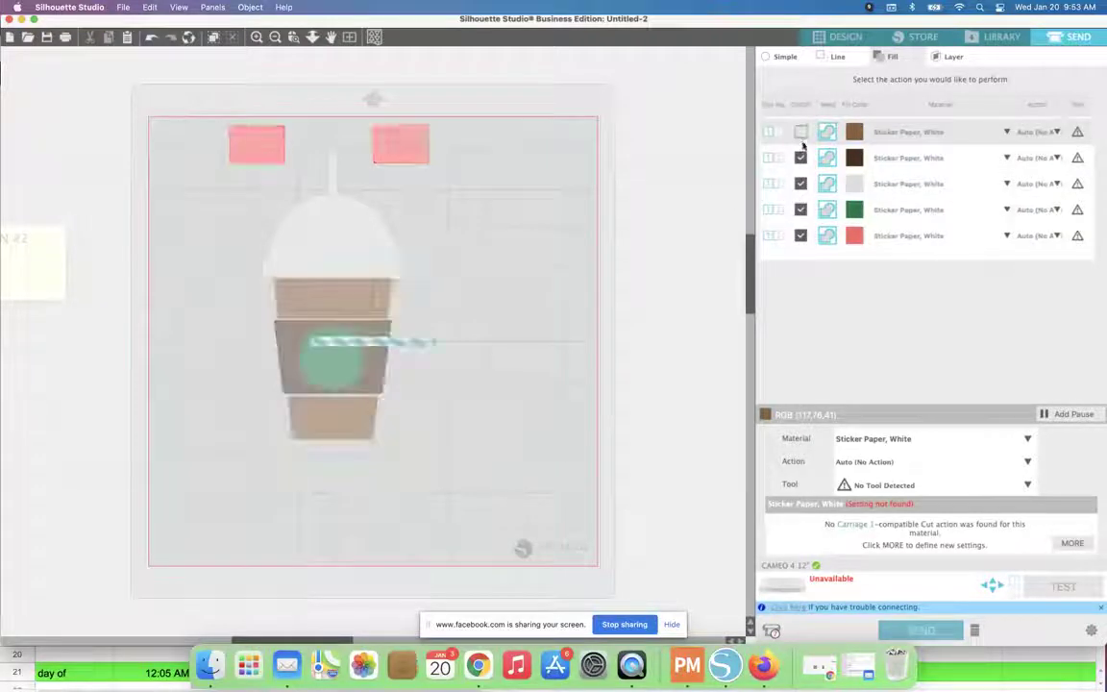
left_click(800, 158)
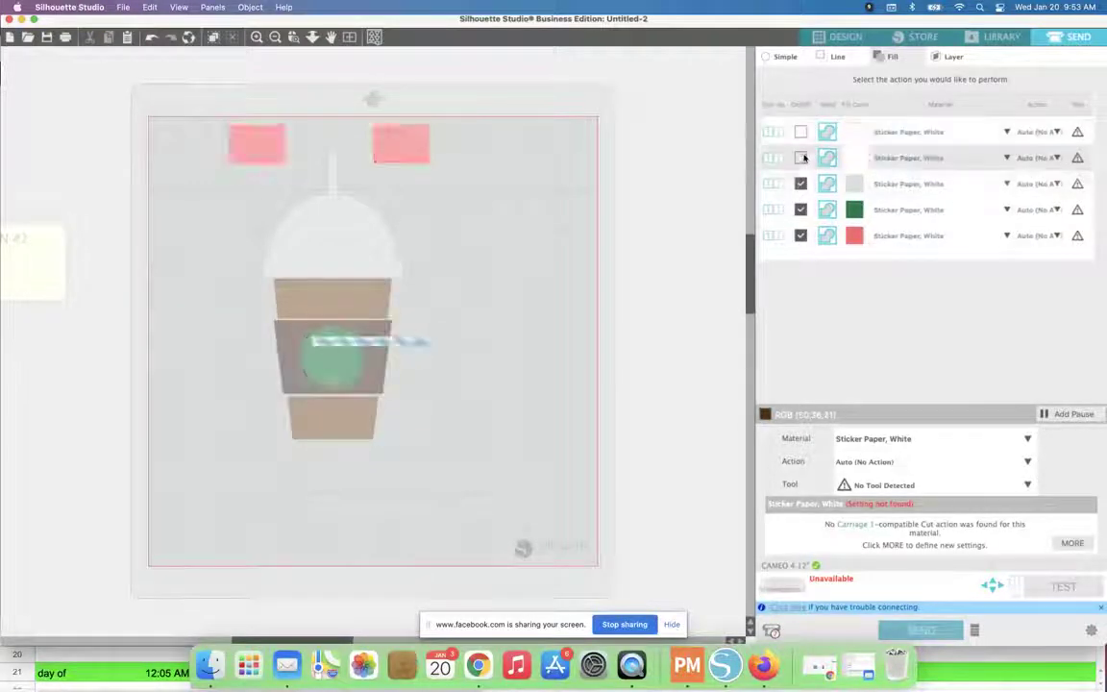
left_click(801, 210)
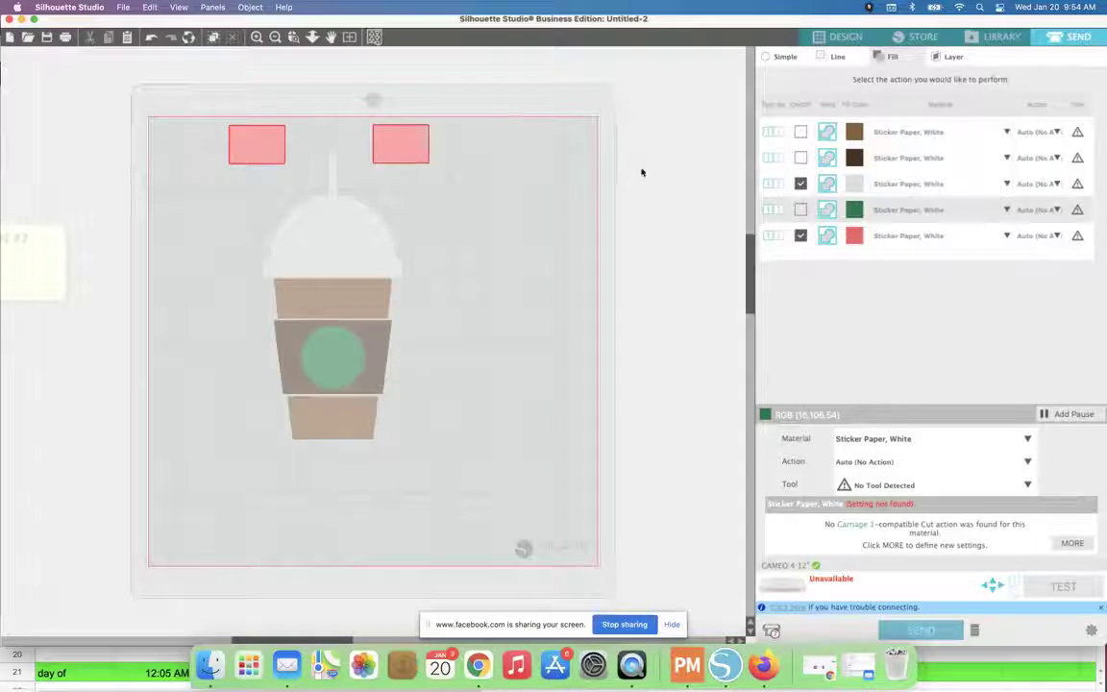
Change the color cut with the red rectangles from gray to green, and from green to dark brown.
left_click(801, 183)
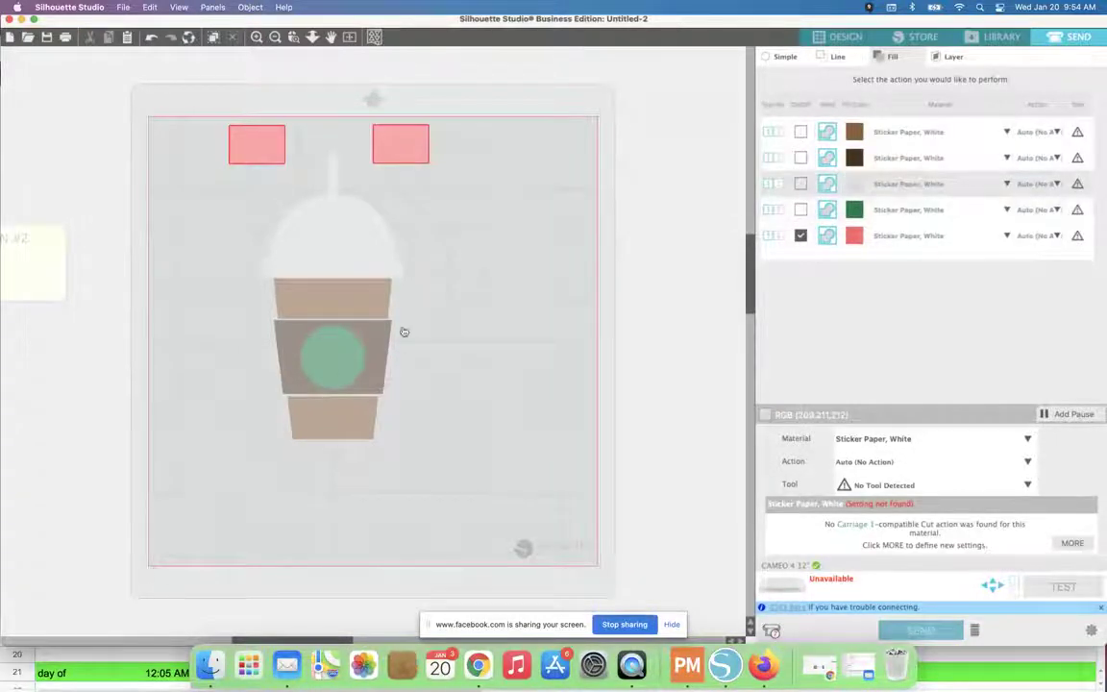
left_click(800, 210)
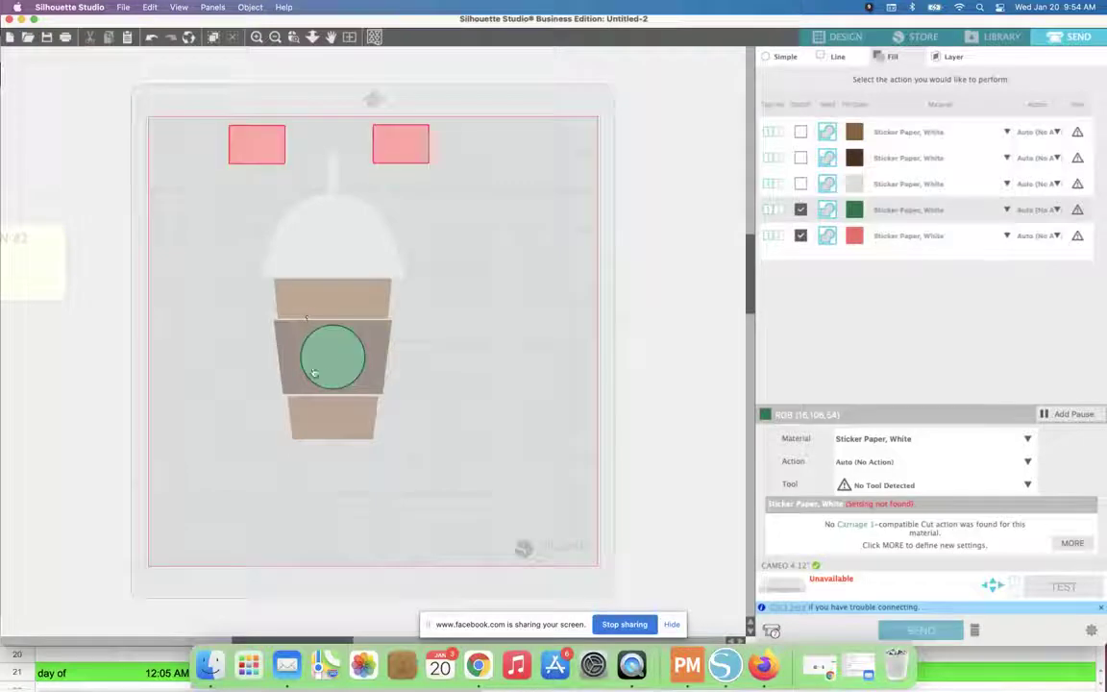
left_click(800, 210)
left_click(801, 159)
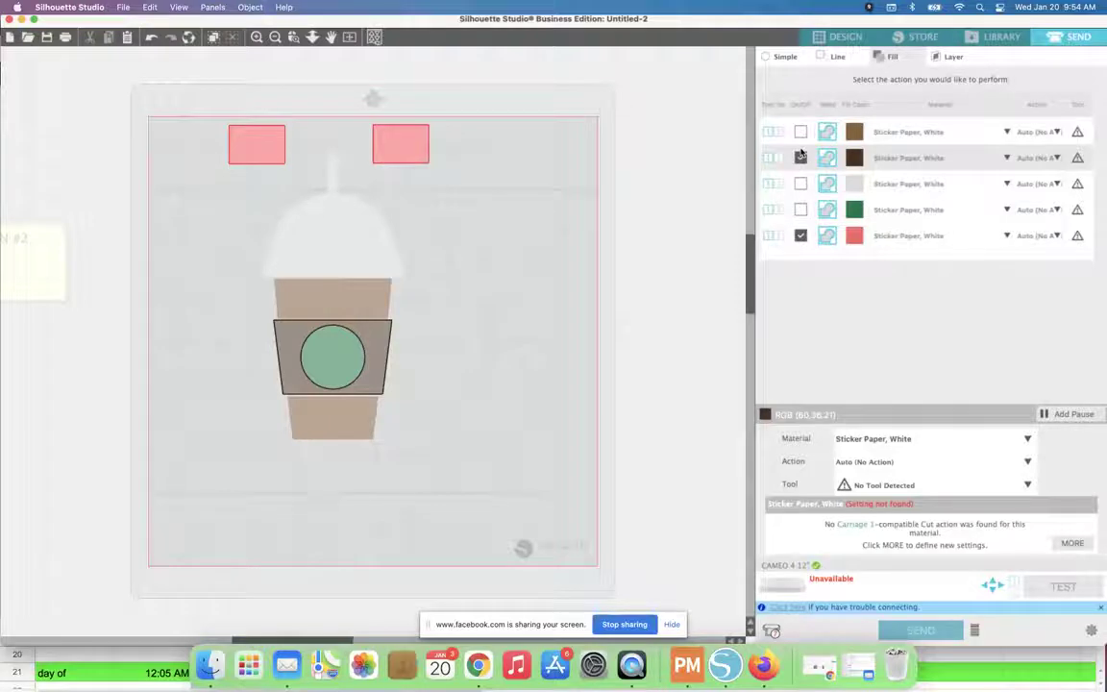
Switch to the QuickTime Player camera window.
left_click(632, 664)
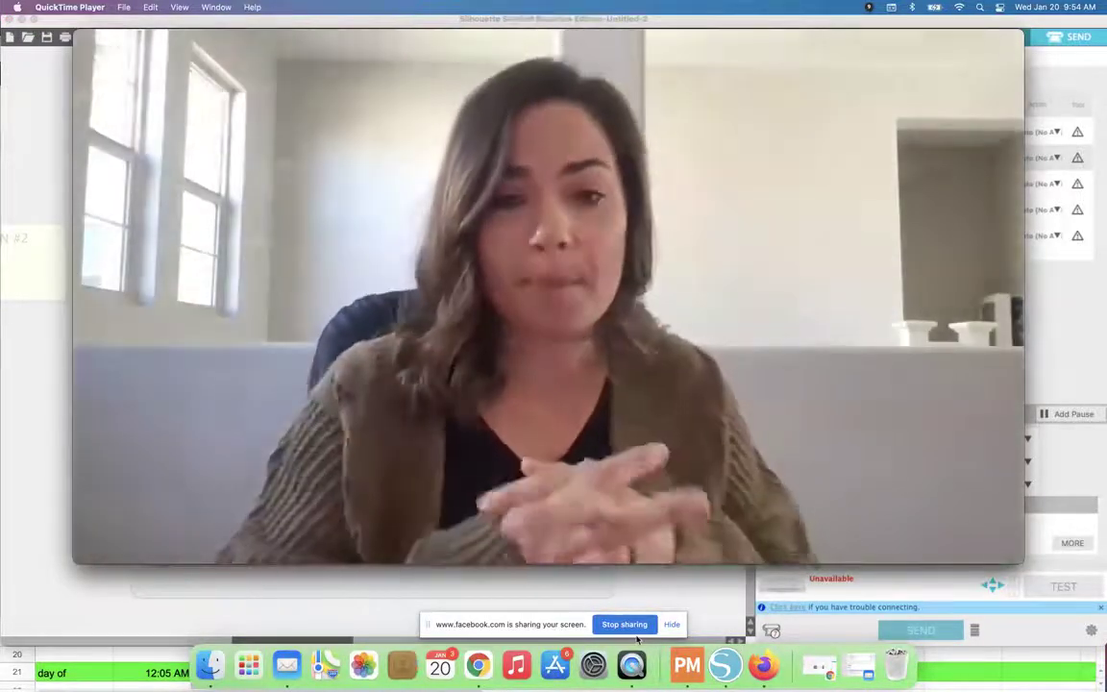